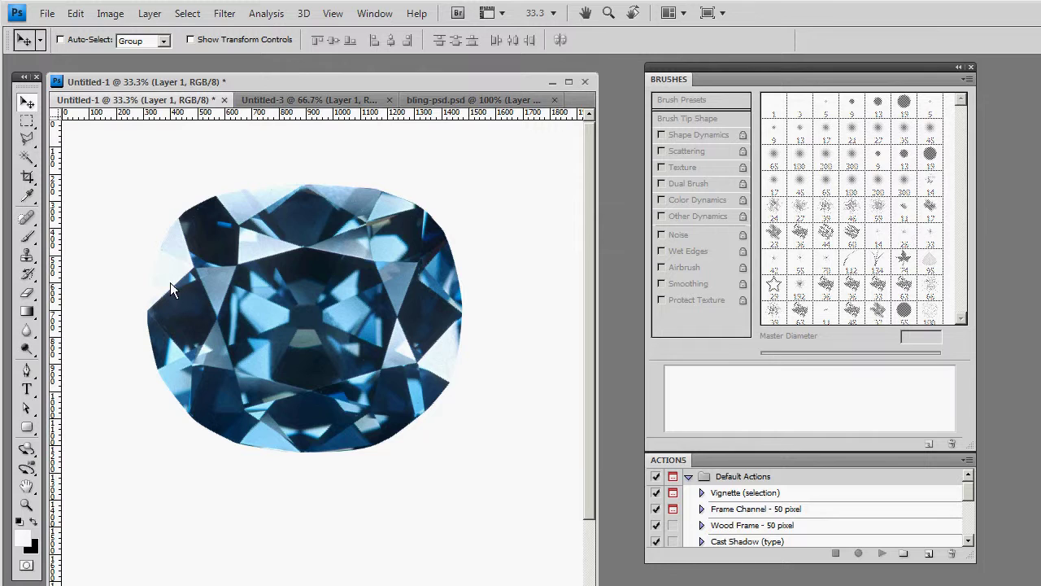
# Select a square over the central facets of the blue gem with the Rectangular Marquee.
pyautogui.moveTo(149, 83); pyautogui.dragTo(155, 81)
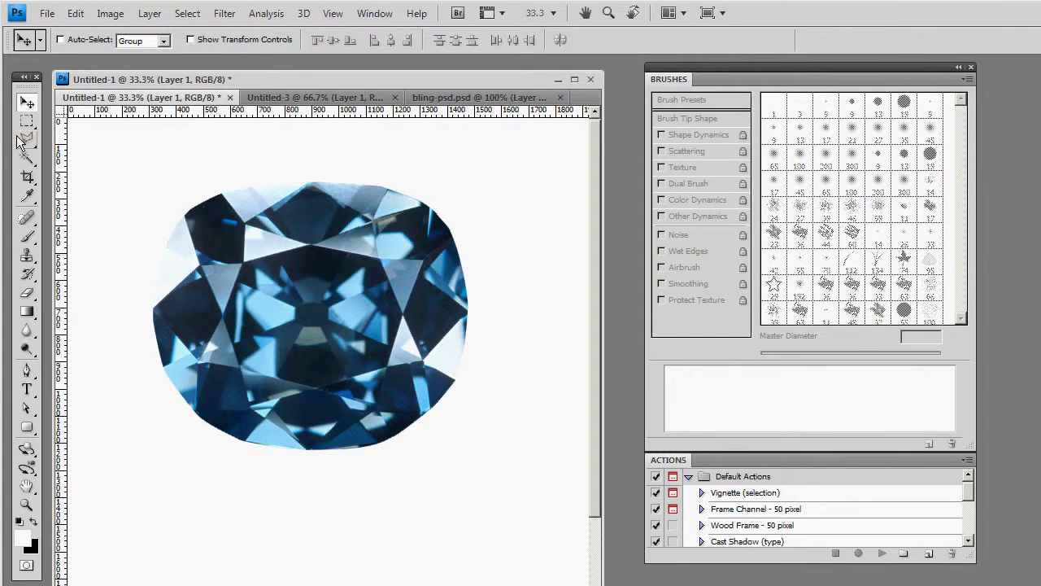
pyautogui.click(28, 122)
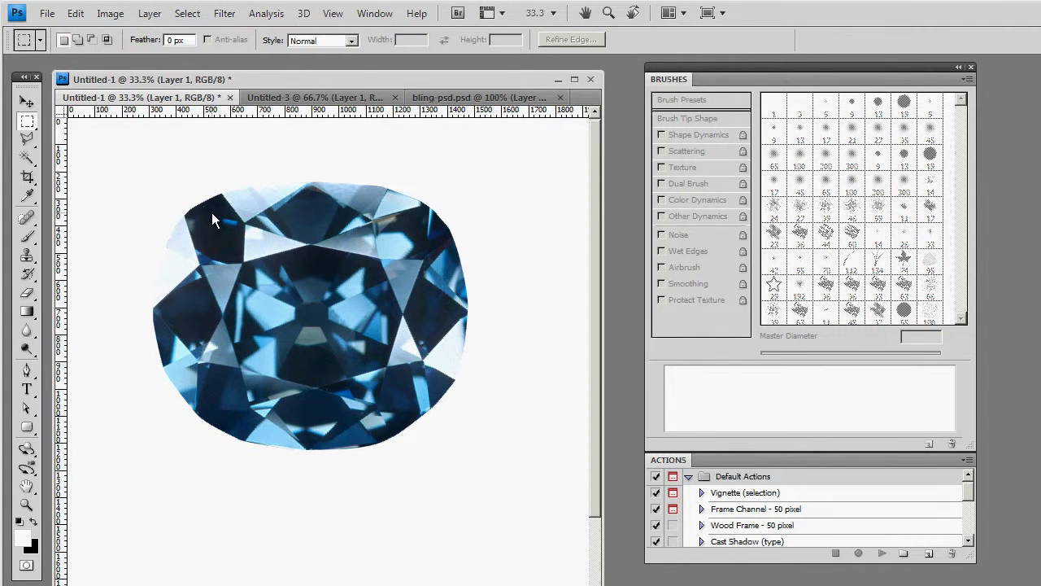
pyautogui.moveTo(210, 213); pyautogui.dragTo(439, 441)
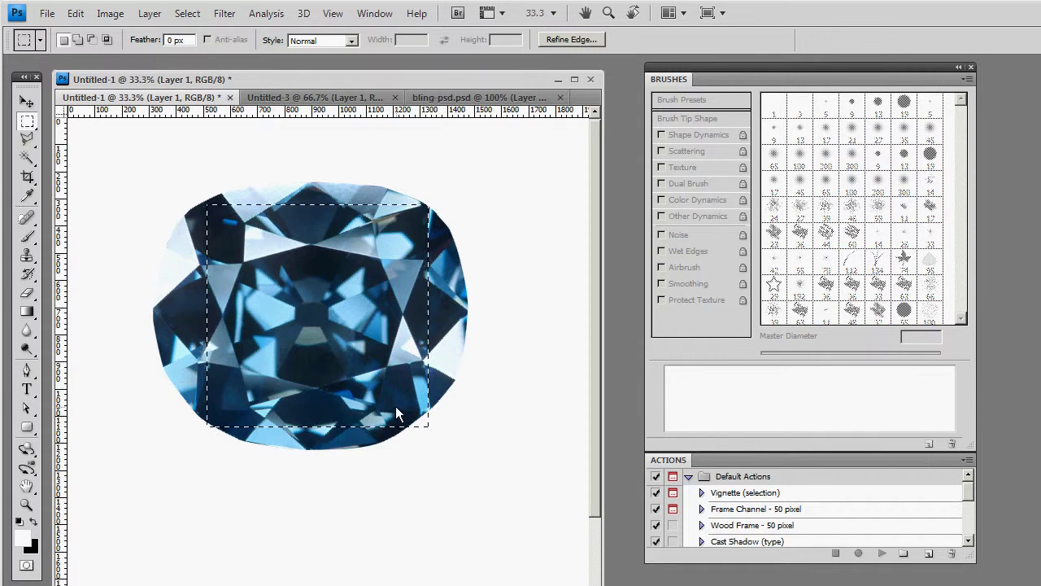
pyautogui.moveTo(444, 440); pyautogui.dragTo(396, 413)
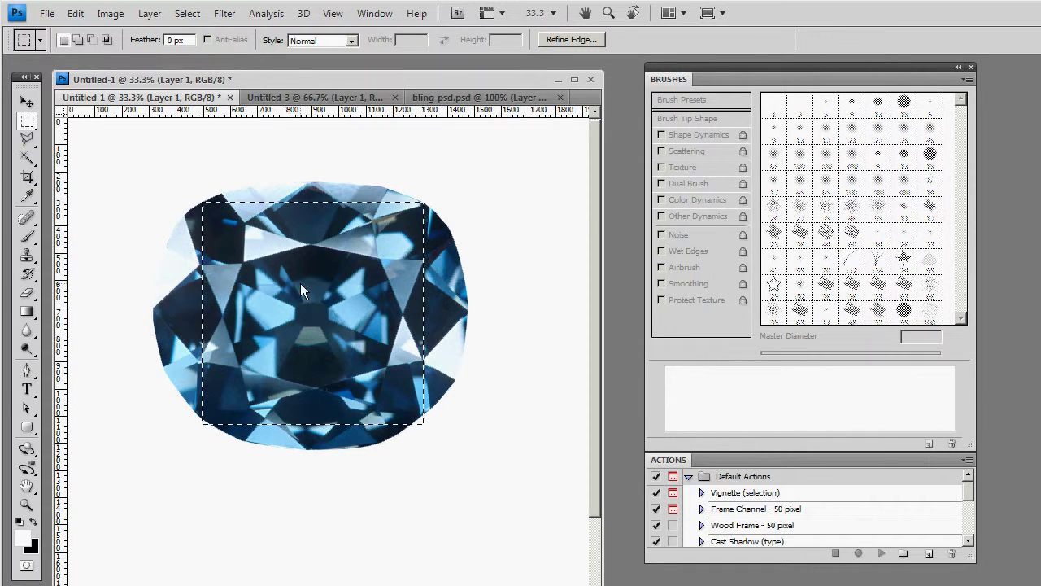
pyautogui.click(212, 225)
pyautogui.moveTo(207, 208); pyautogui.dragTo(422, 413)
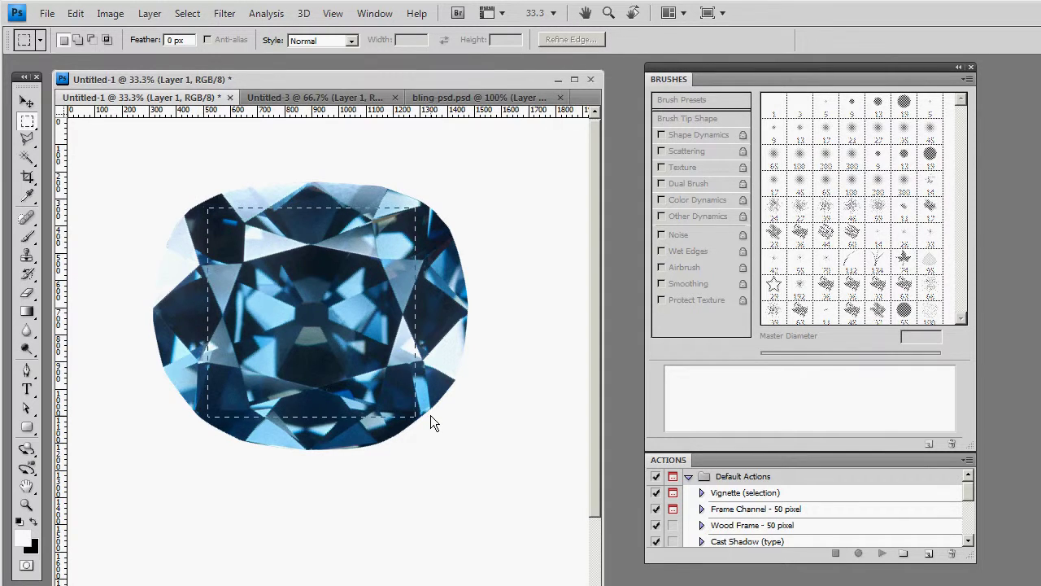
pyautogui.moveTo(431, 415); pyautogui.dragTo(432, 417)
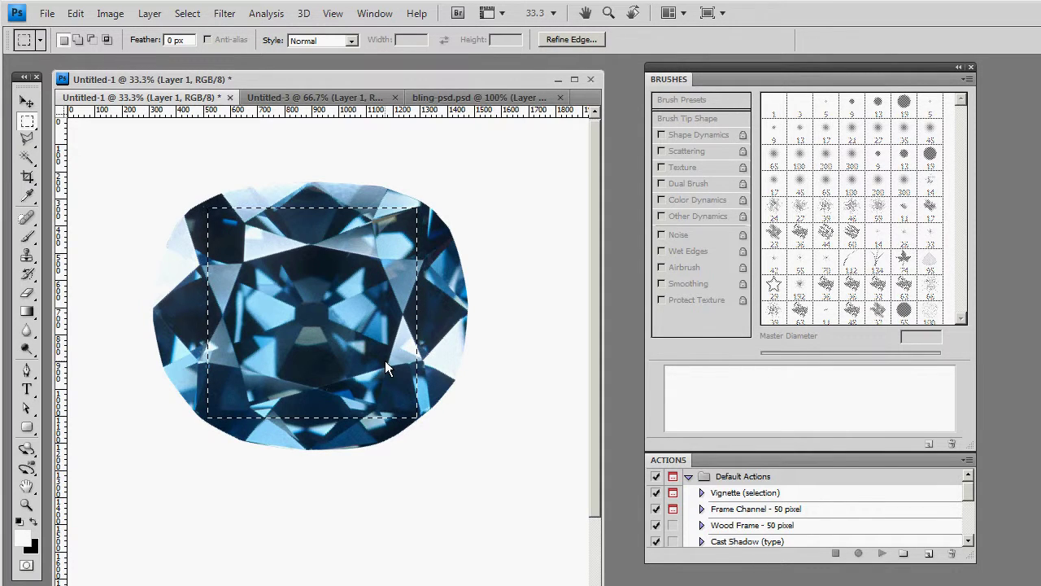
# Paste the gem square into a new document and name its pattern diamonds-for-bling-text.
pyautogui.hotkey('ctrl', 'alt', 'n')
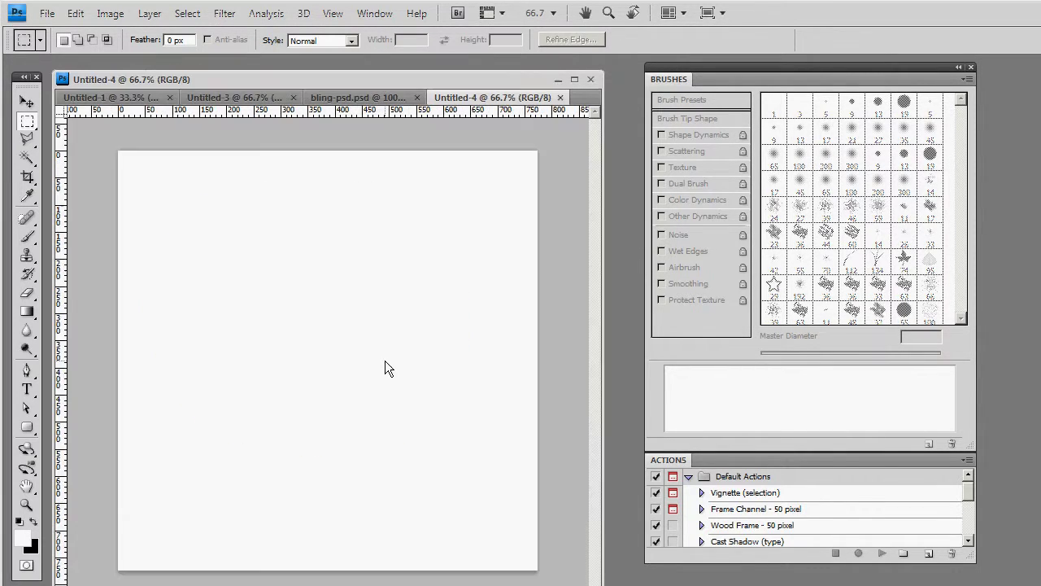
pyautogui.hotkey('ctrl', 'v')
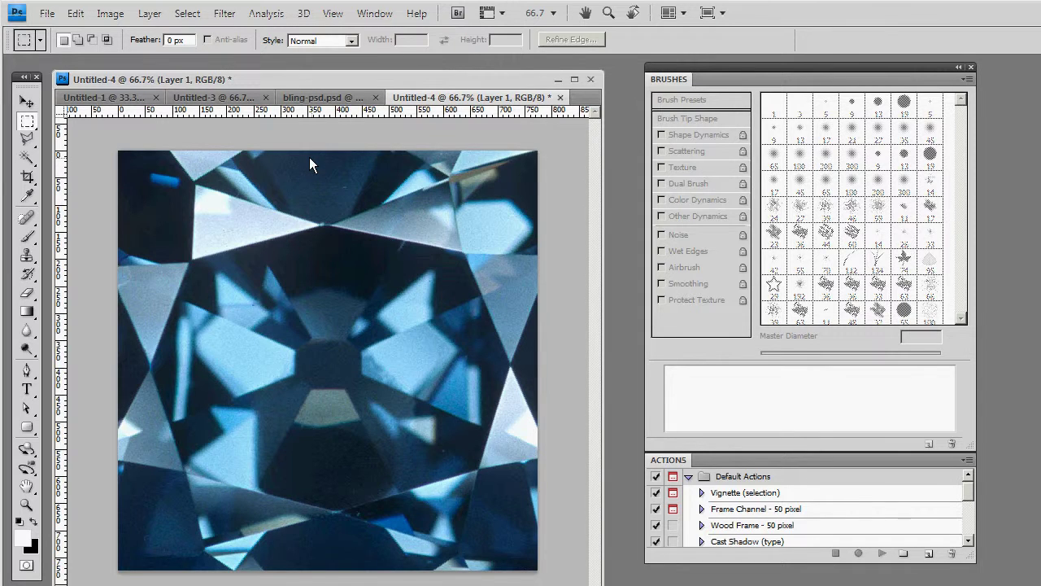
pyautogui.click(74, 13)
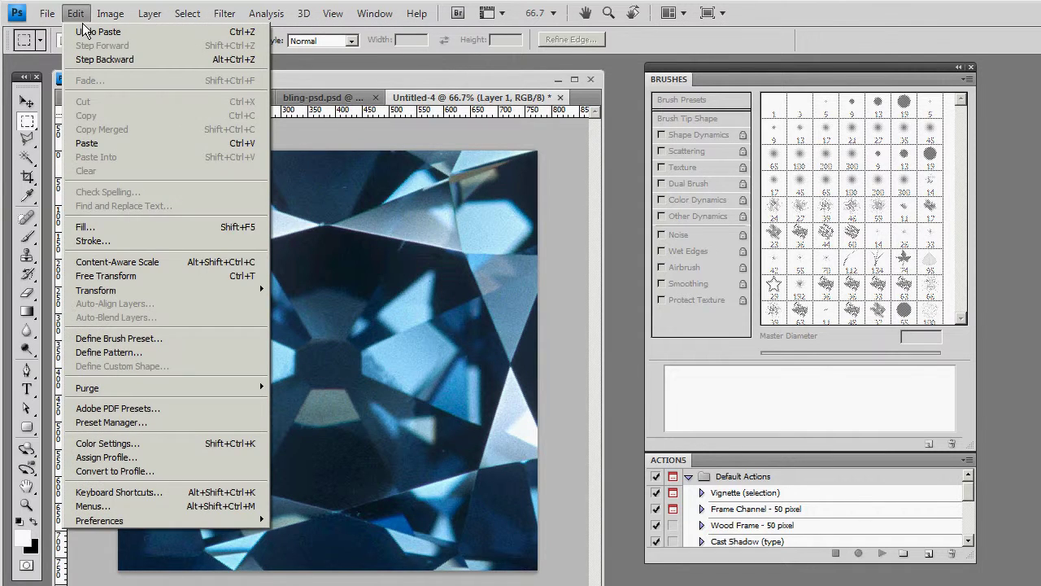
pyautogui.click(127, 353)
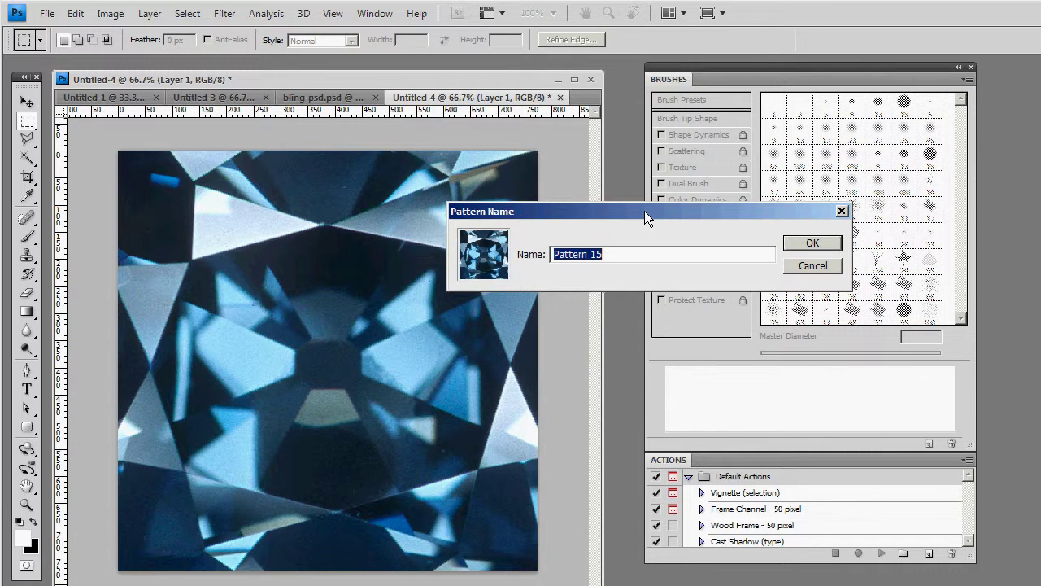
pyautogui.write('diamo')
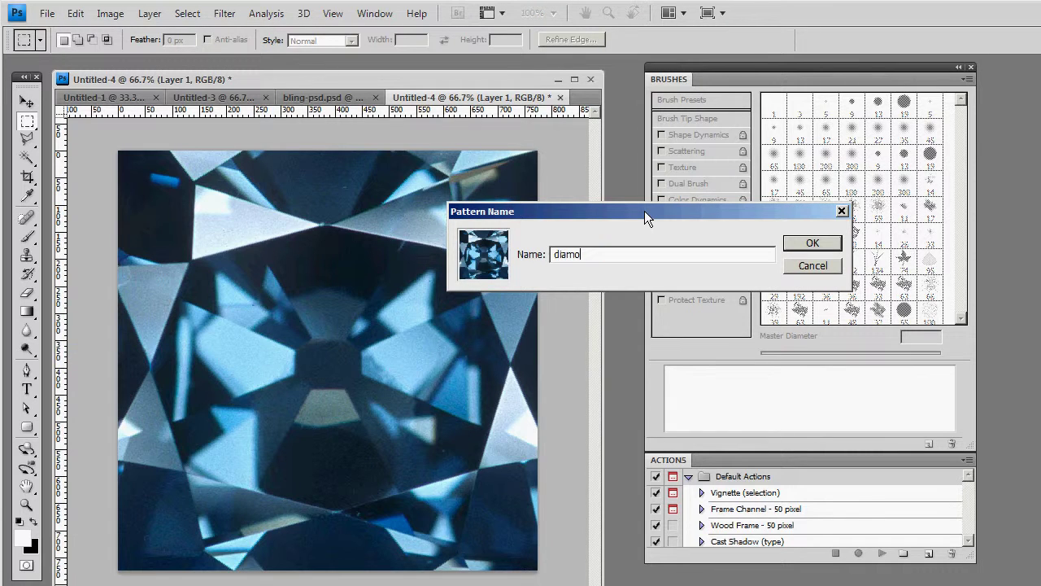
pyautogui.write('nds-')
pyautogui.write('for-bl')
pyautogui.write('ing-')
pyautogui.write('text')
# Save the diamond pattern and type BLING in Mesquite Std on the blank canvas.
pyautogui.click(814, 245)
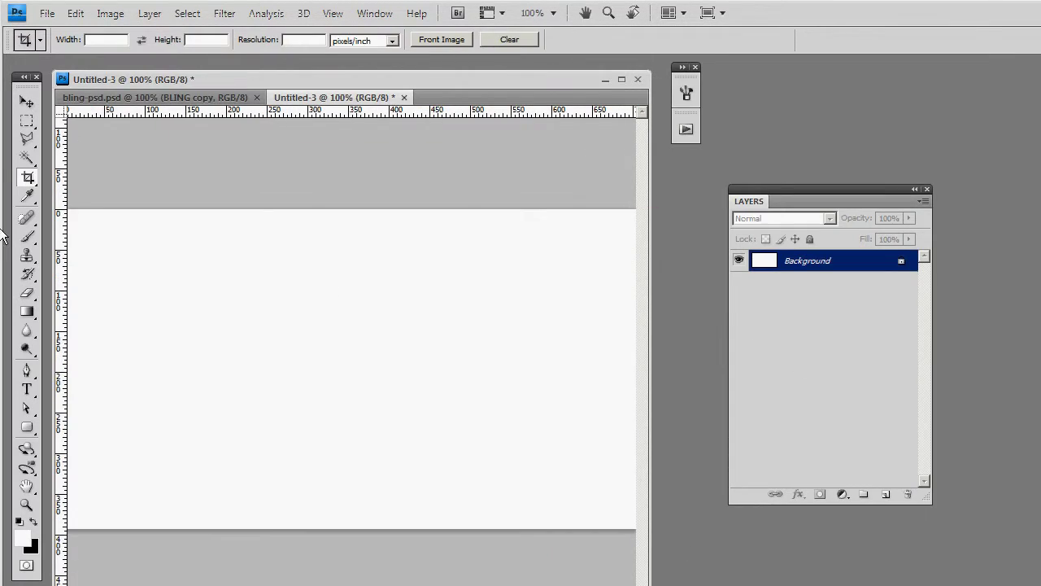
pyautogui.click(29, 385)
pyautogui.click(138, 342)
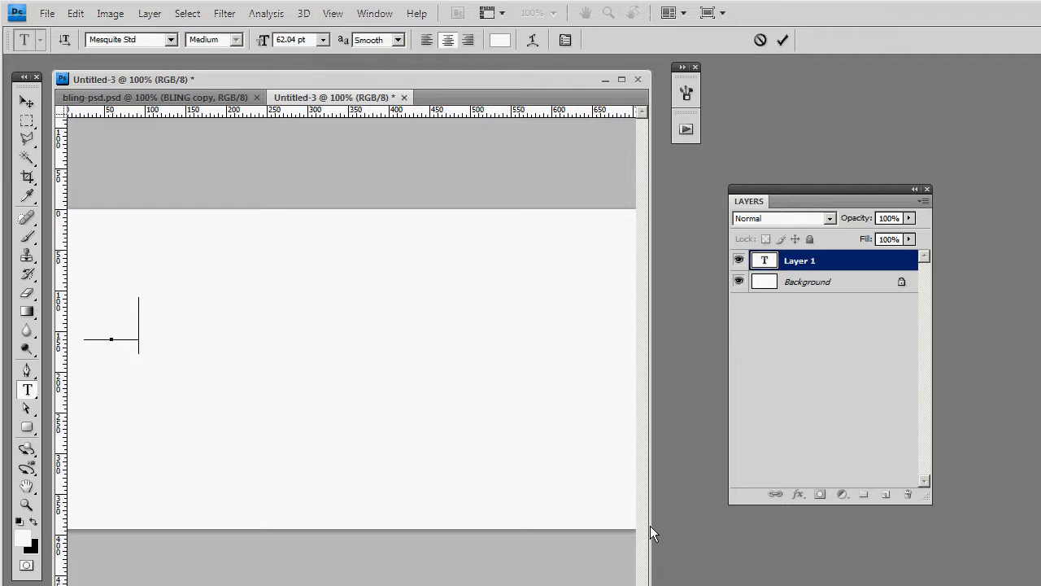
pyautogui.click(25, 100)
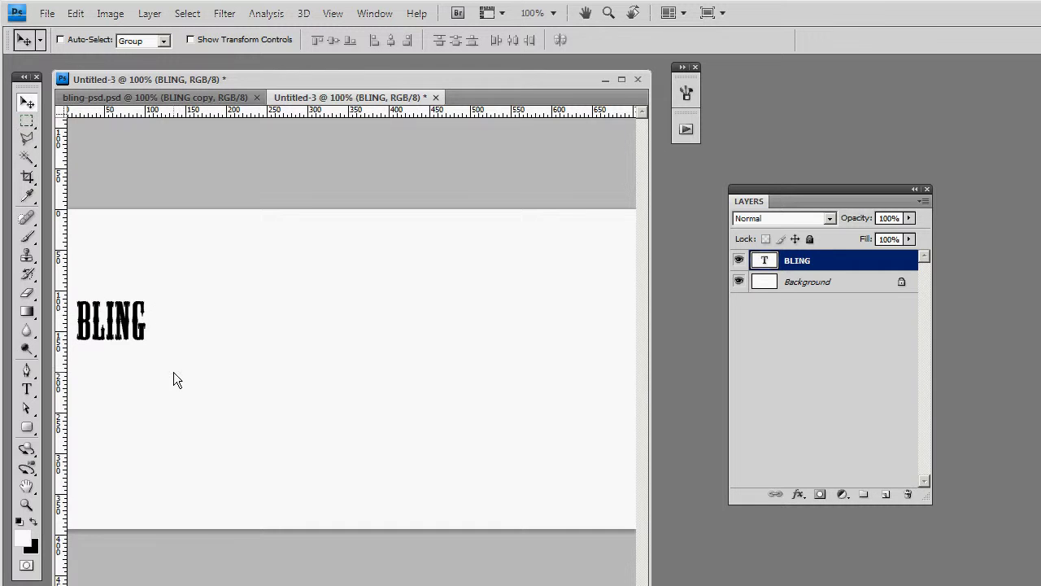
# Scale BLING up to span most of the canvas width and centre it.
pyautogui.hotkey('ctrl', 't')
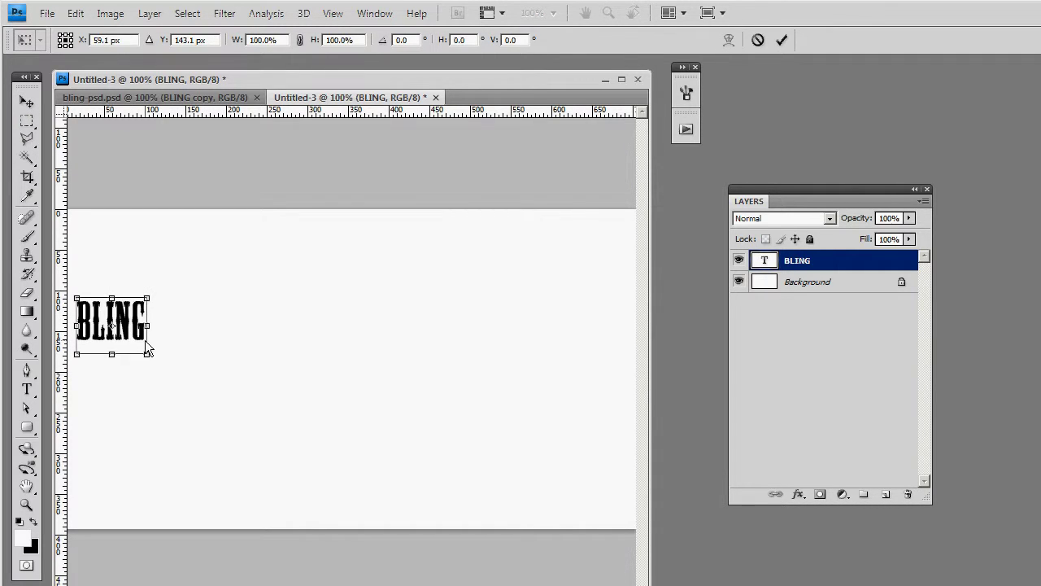
pyautogui.moveTo(147, 355)
pyautogui.mouseDown()
pyautogui.moveTo(567, 376)
pyautogui.moveTo(593, 491)
pyautogui.mouseUp()
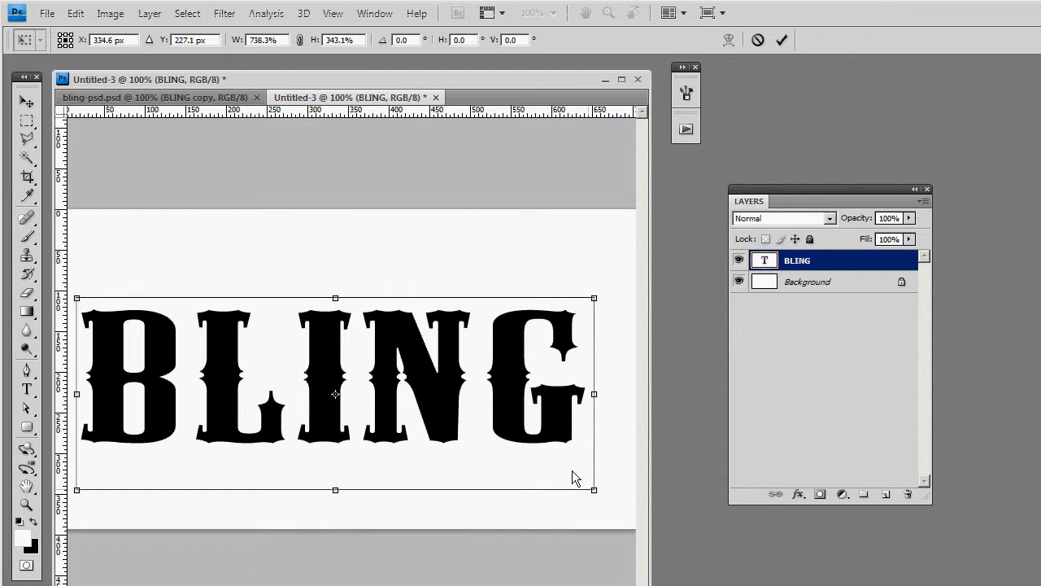
pyautogui.moveTo(524, 385); pyautogui.dragTo(529, 362)
pyautogui.press('Return')
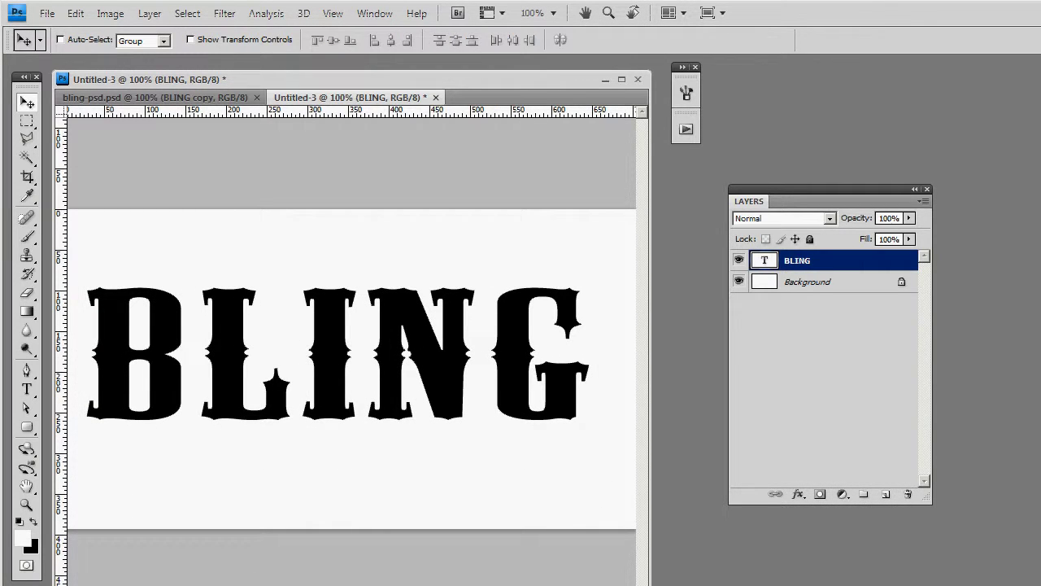
# Rearrange the brushes, actions and layers panels beside the canvas.
pyautogui.click(683, 68)
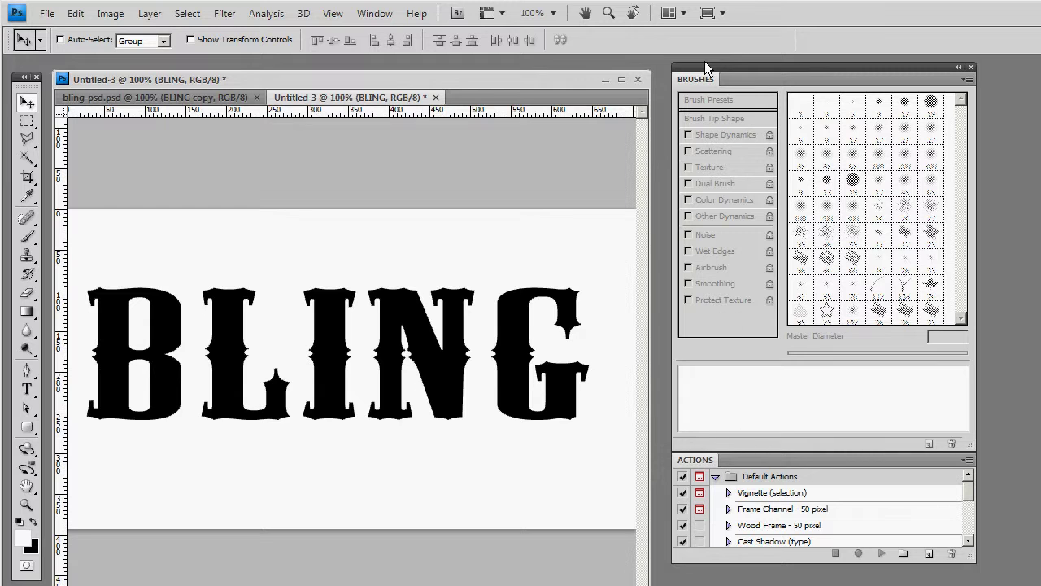
pyautogui.moveTo(703, 66); pyautogui.dragTo(767, 72)
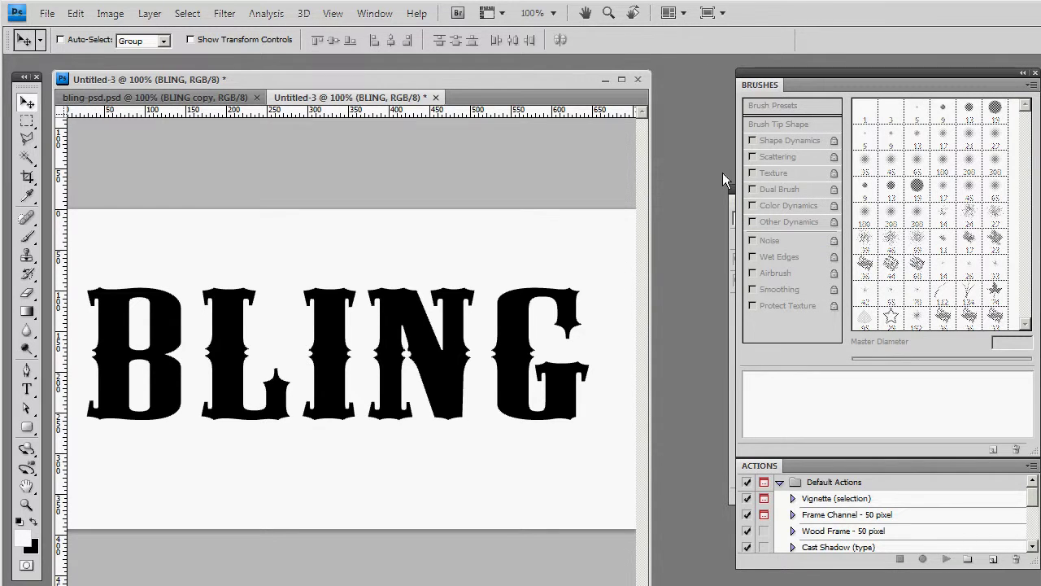
pyautogui.click(732, 186)
pyautogui.moveTo(757, 198); pyautogui.dragTo(716, 213)
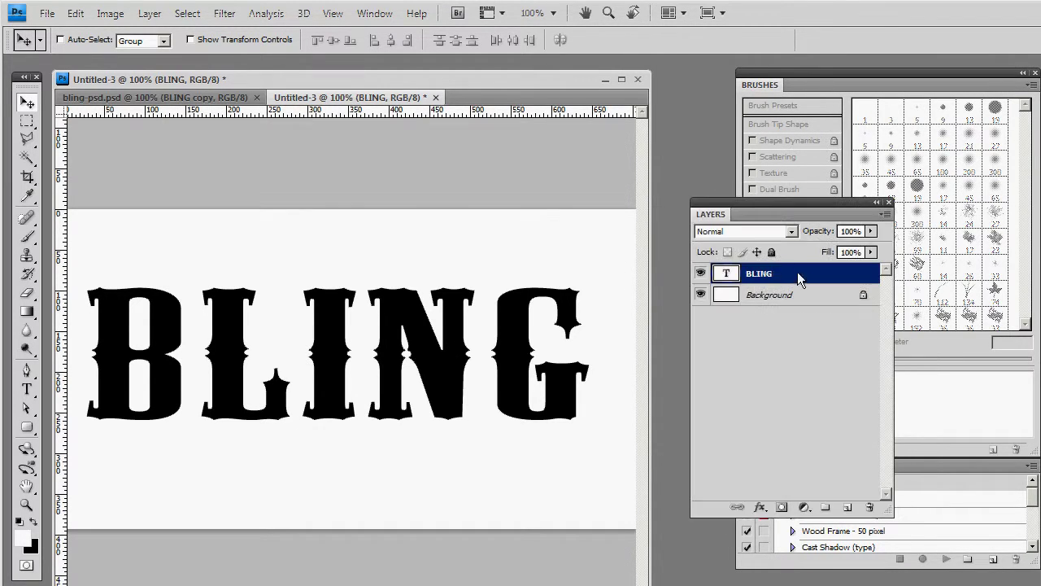
# Give BLING a Pattern Overlay using the diamond pattern at about 51% scale.
pyautogui.doubleClick(819, 275)
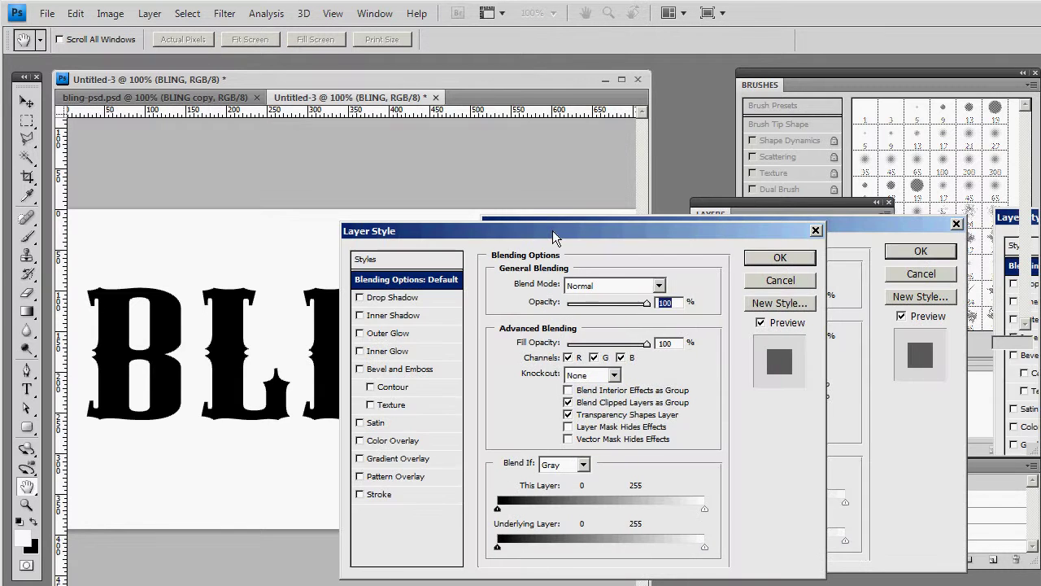
pyautogui.moveTo(553, 236); pyautogui.dragTo(683, 236)
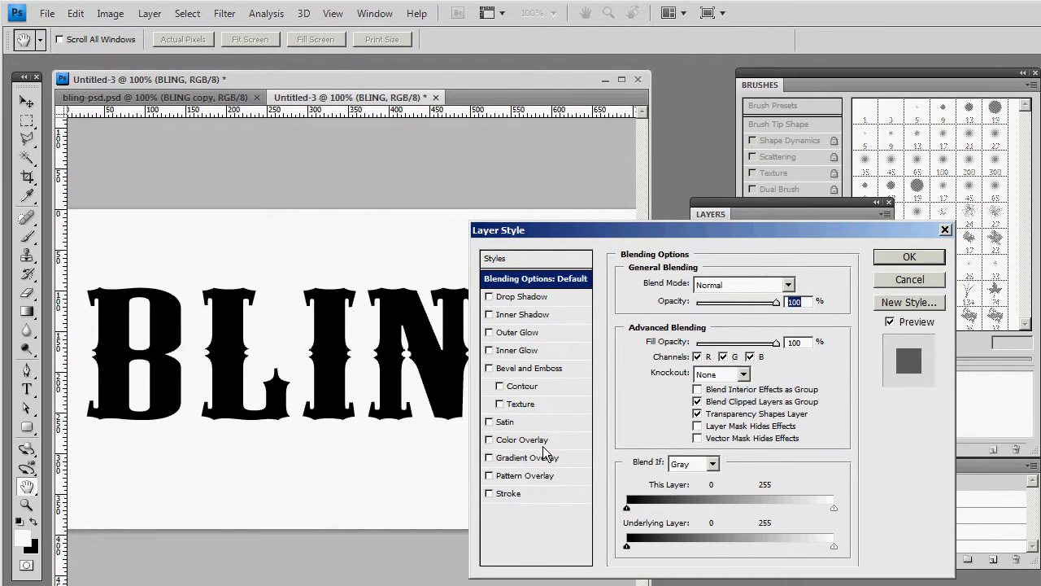
pyautogui.click(528, 476)
pyautogui.click(732, 336)
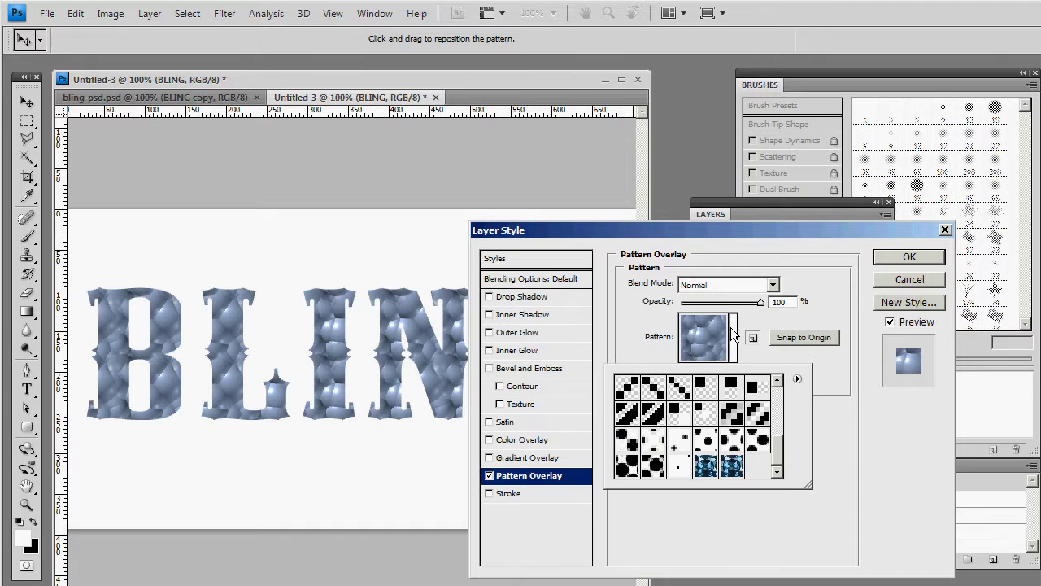
pyautogui.click(731, 468)
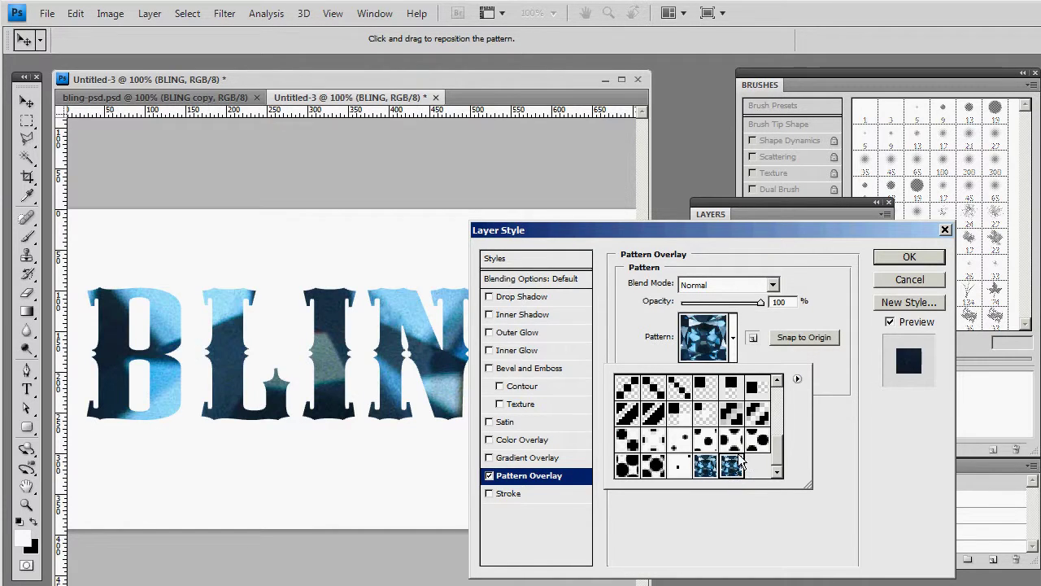
pyautogui.click(733, 336)
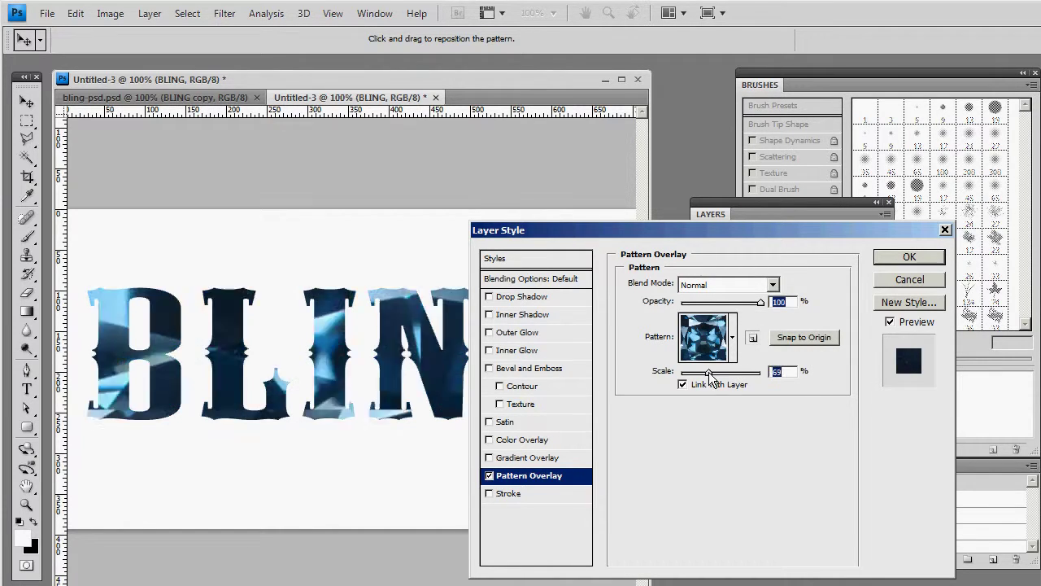
pyautogui.moveTo(713, 372); pyautogui.dragTo(684, 382)
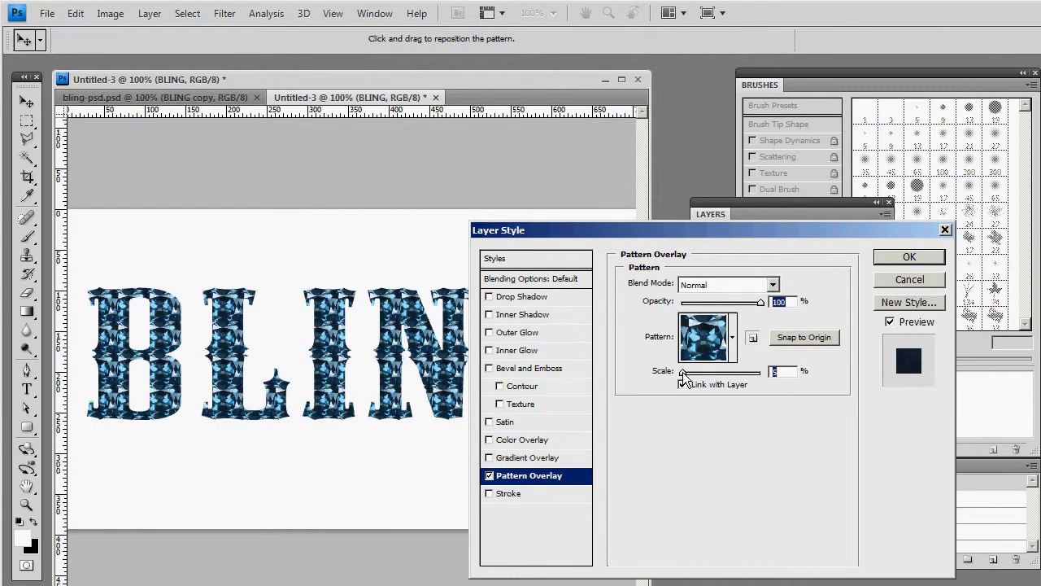
pyautogui.click(909, 256)
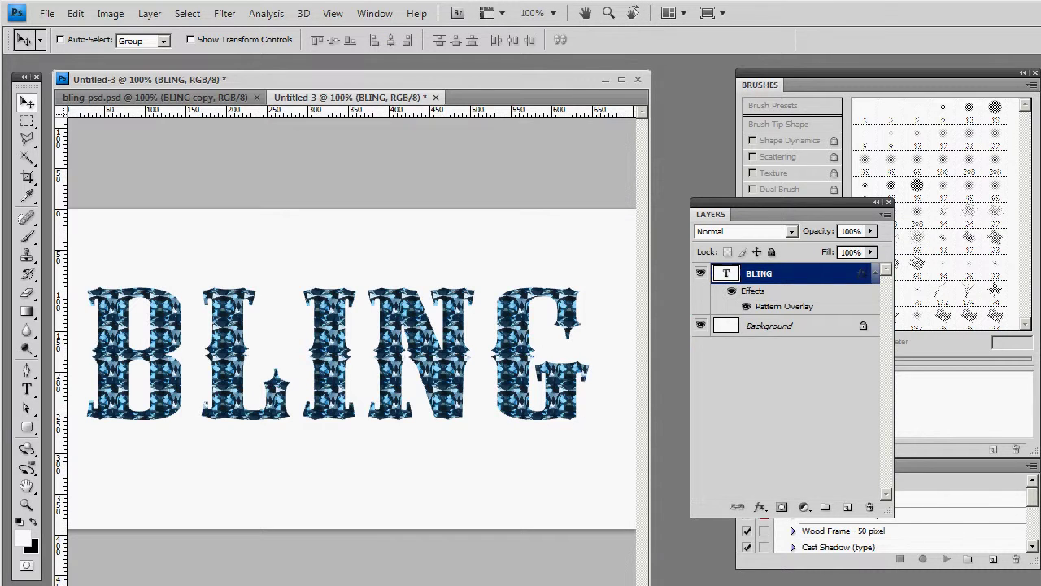
# Add Bevel and Emboss to BLING with 1000% depth, about 6 px size and 0 soften.
pyautogui.doubleClick(817, 273)
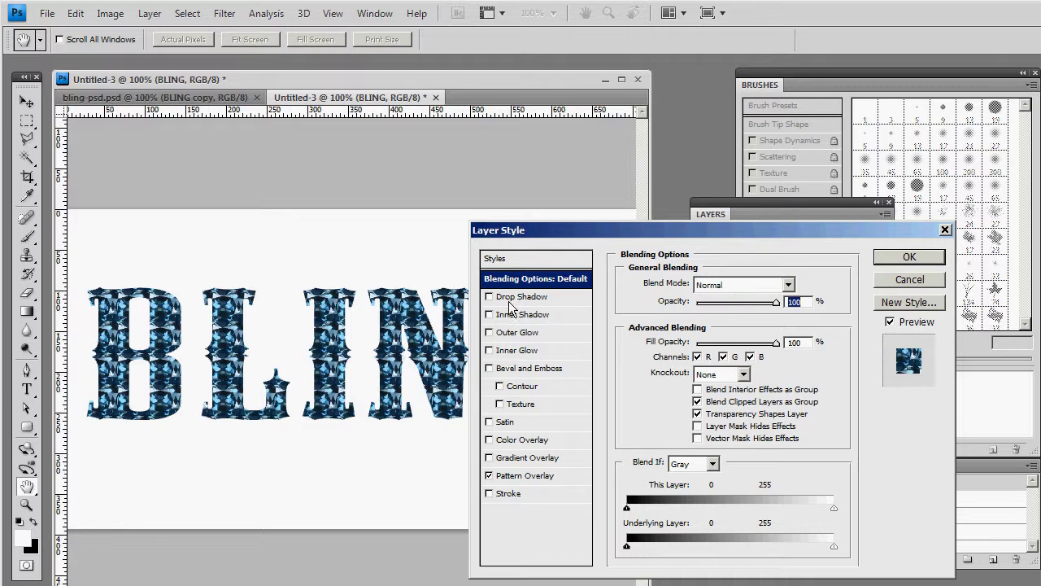
pyautogui.click(507, 368)
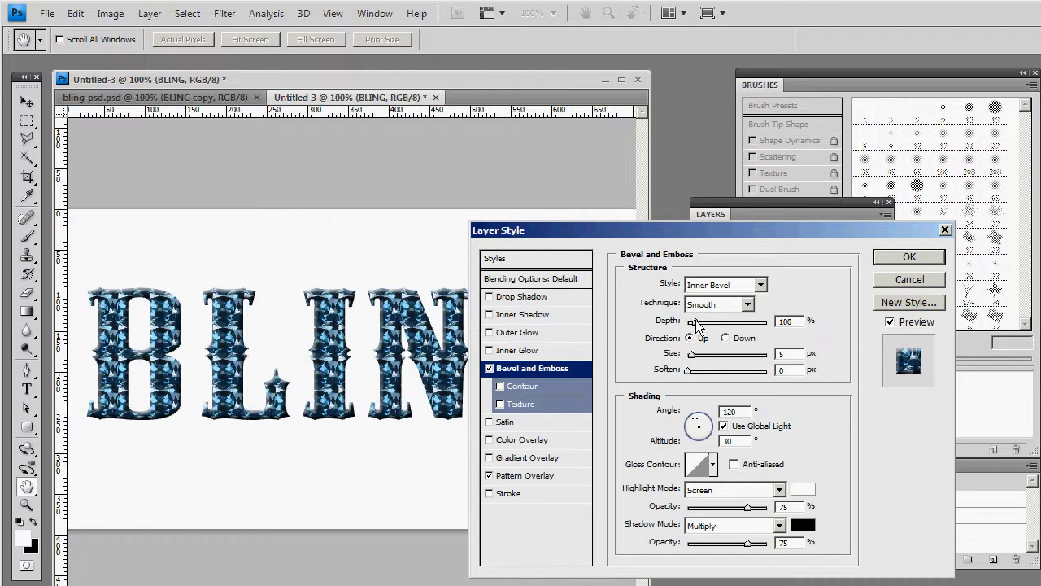
pyautogui.moveTo(691, 355); pyautogui.dragTo(773, 380)
pyautogui.moveTo(694, 355); pyautogui.dragTo(696, 358)
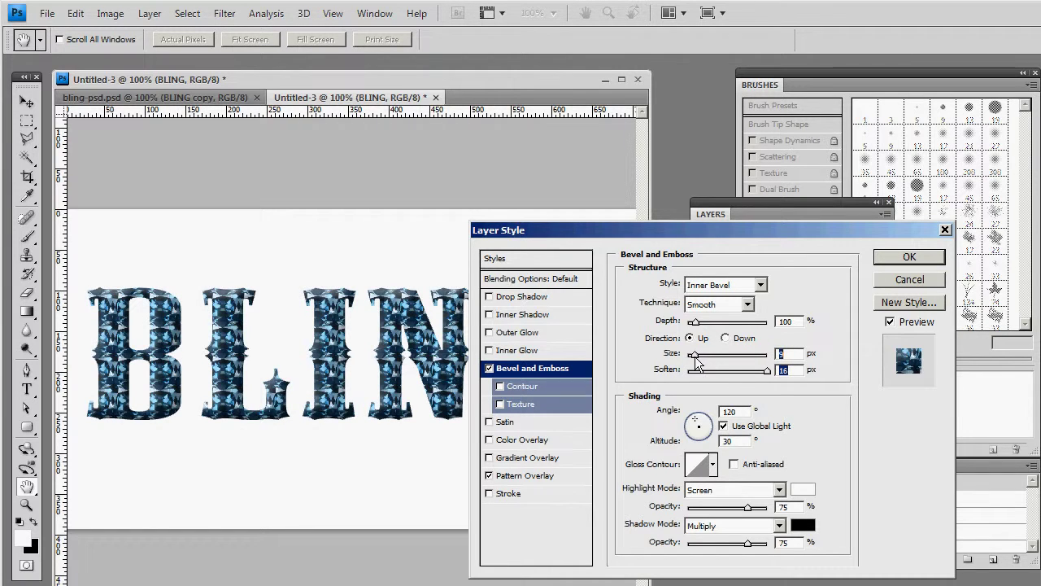
pyautogui.moveTo(767, 371); pyautogui.dragTo(599, 368)
pyautogui.moveTo(696, 323); pyautogui.dragTo(676, 359)
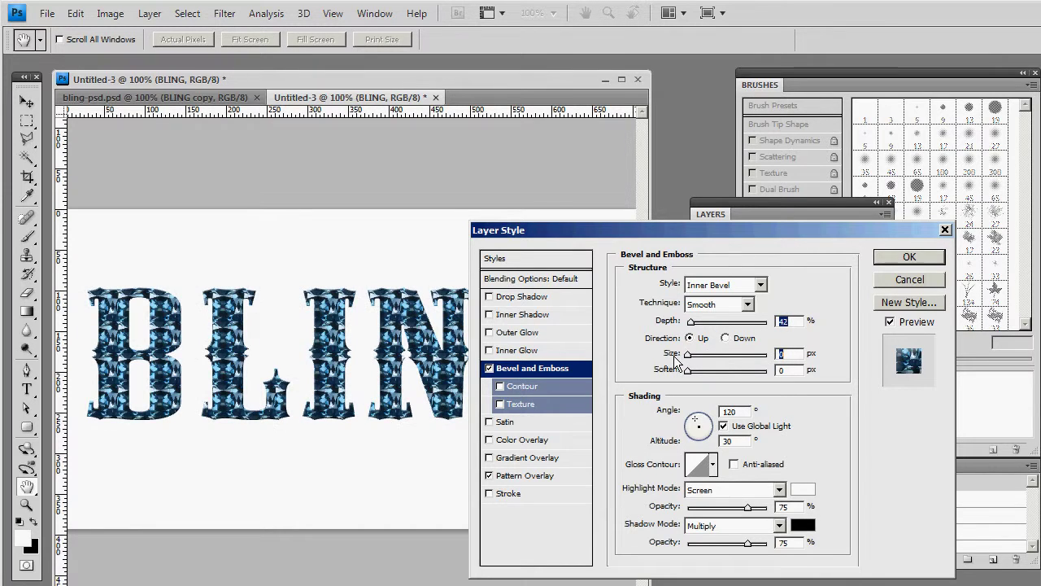
pyautogui.moveTo(692, 323); pyautogui.dragTo(711, 337)
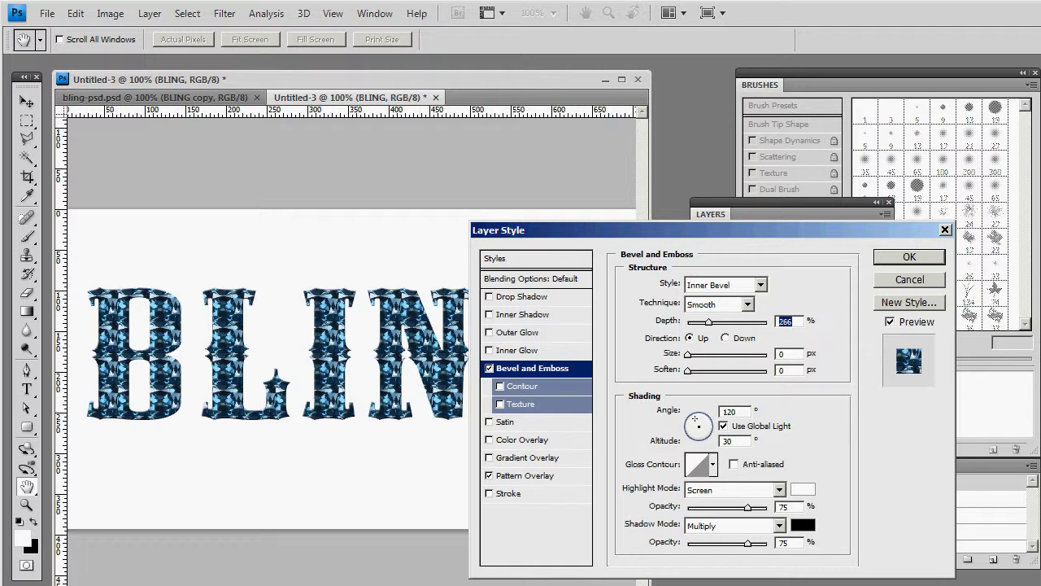
pyautogui.write('1000')
pyautogui.click(692, 355)
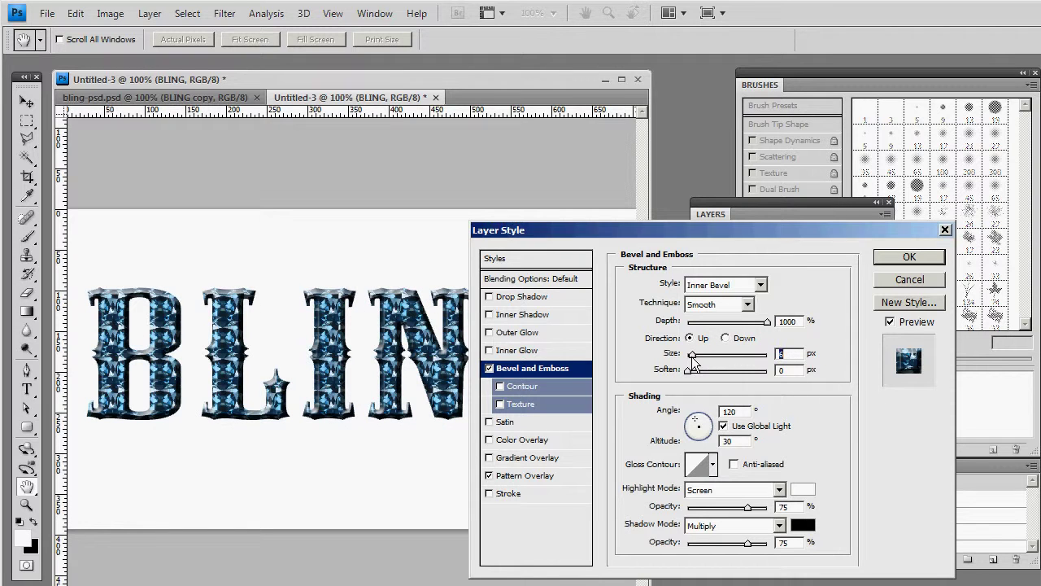
pyautogui.moveTo(693, 359); pyautogui.dragTo(691, 359)
pyautogui.click(909, 257)
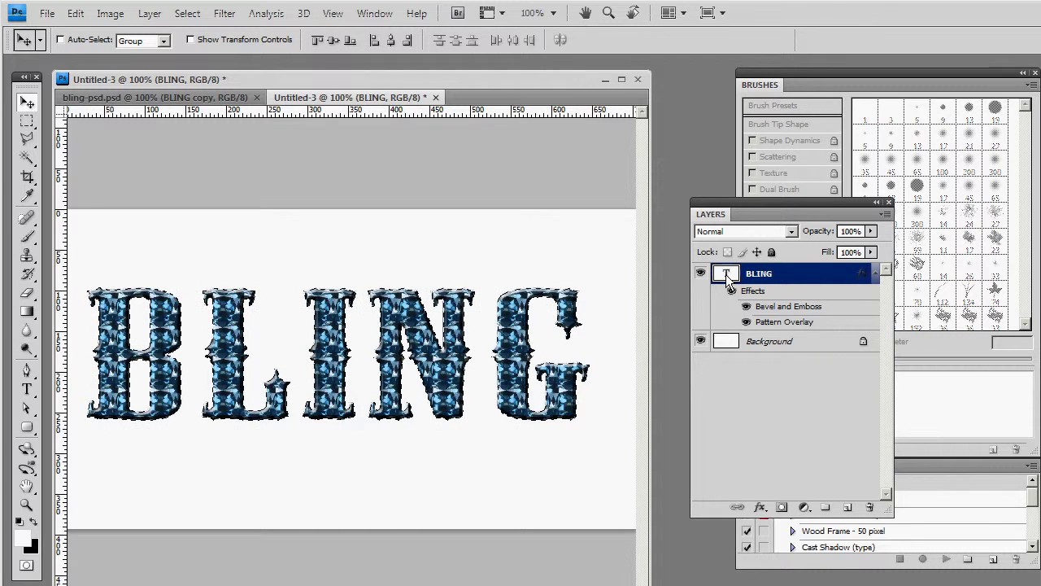
# Add Layer 1 above Background and expand the BLING letter selection by 3 pixels.
pyautogui.click(737, 339)
pyautogui.click(847, 507)
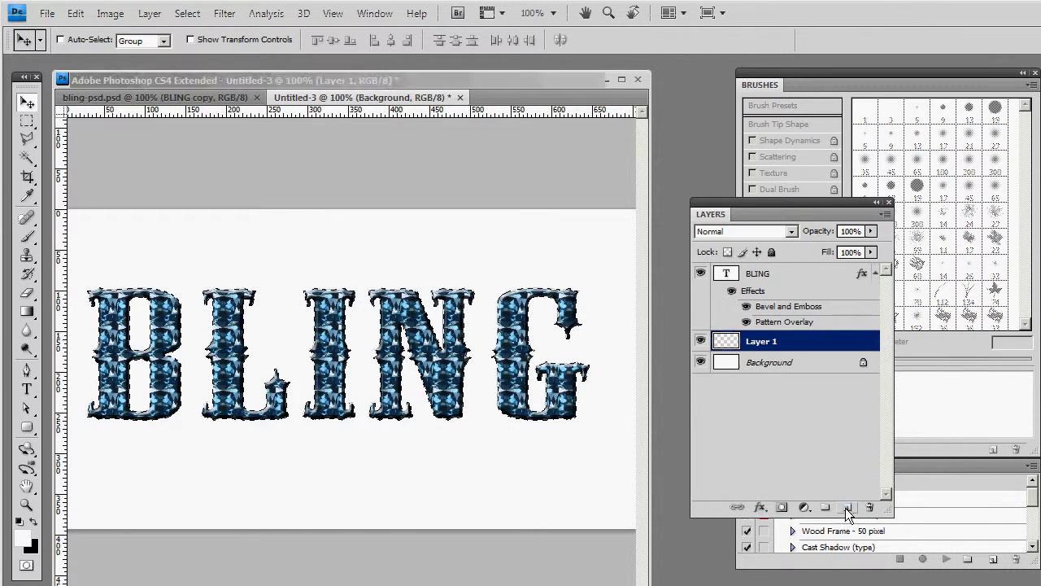
pyautogui.click(110, 14)
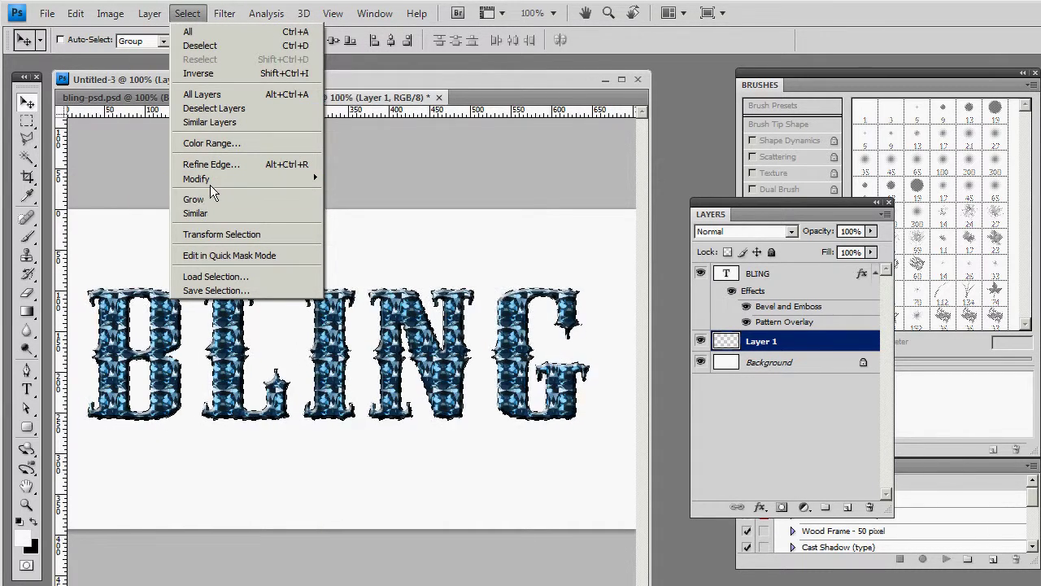
pyautogui.moveTo(196, 178)
pyautogui.click(370, 206)
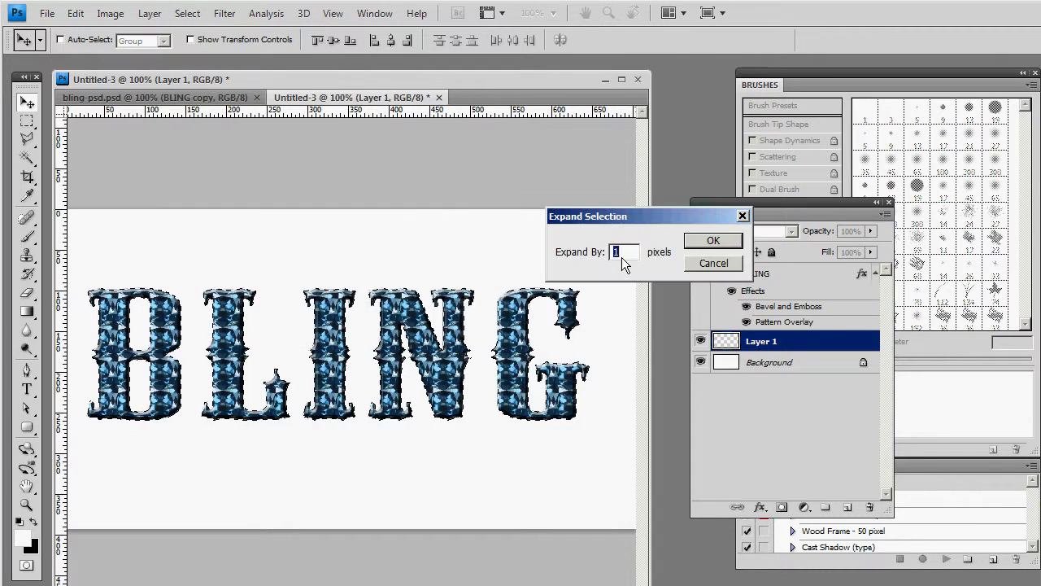
pyautogui.click(726, 243)
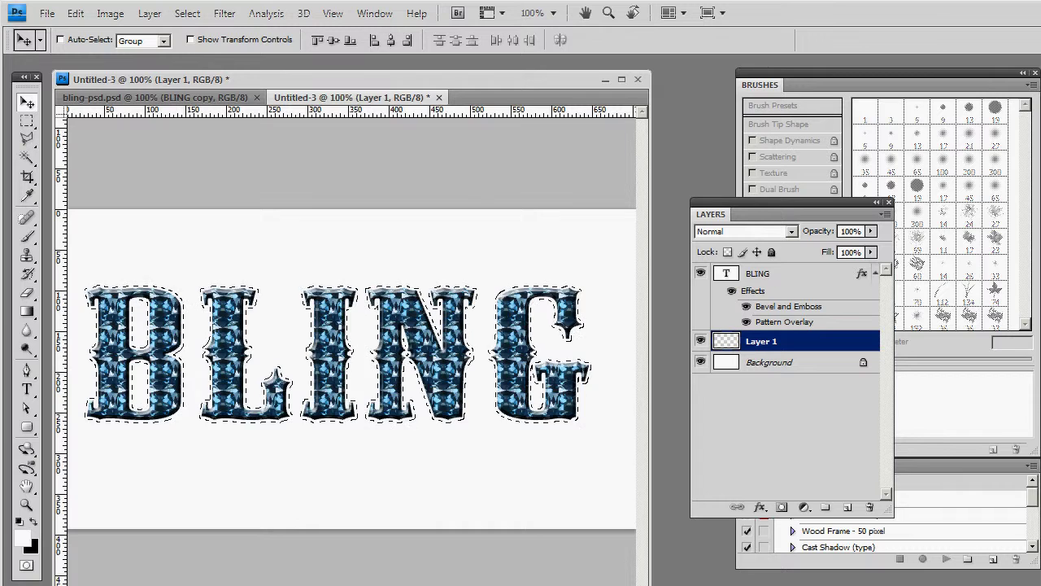
# Fill the expanded letter selection on Layer 1 with black and hide the BLING layer.
pyautogui.click(34, 522)
pyautogui.hotkey('alt', 'BackSpace')
pyautogui.hotkey('ctrl', 'd')
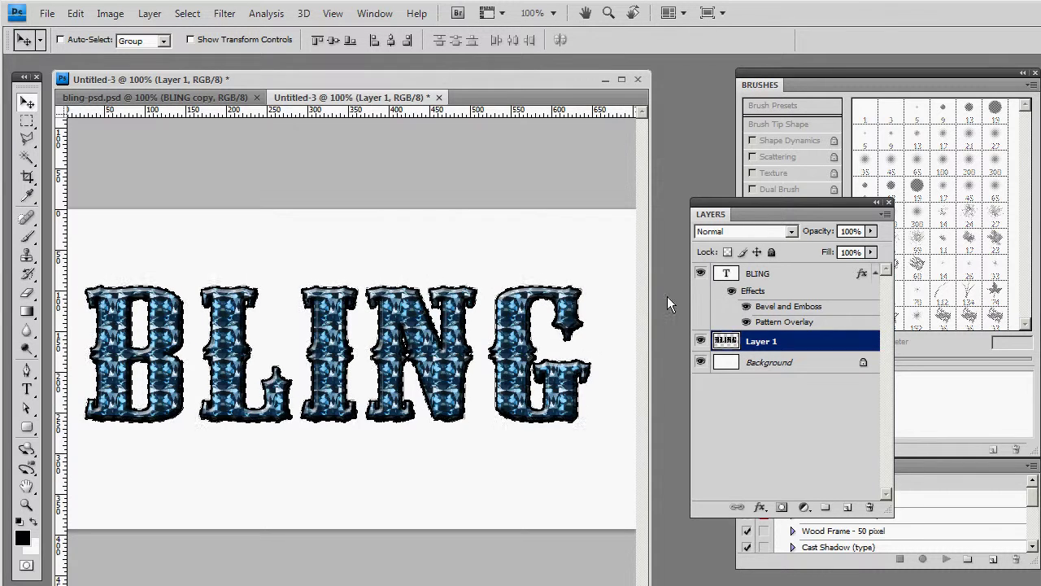
pyautogui.click(700, 273)
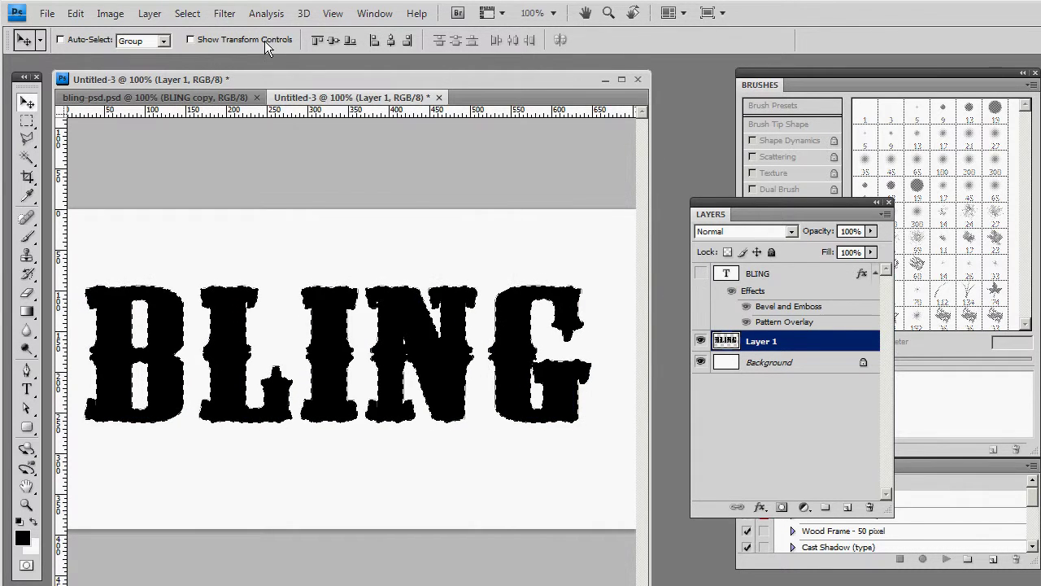
pyautogui.hotkey('ctrl', 'd')
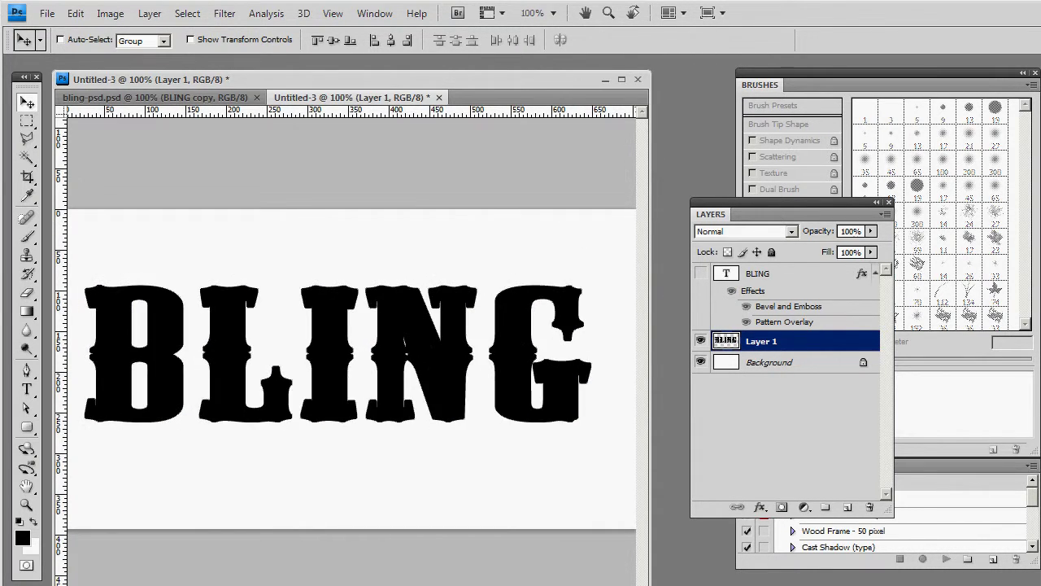
# Delete the black inside the letter shapes to leave a thin outline, then show BLING again.
pyautogui.keyDown('ctrl'); pyautogui.click(731, 345); pyautogui.keyUp('ctrl')
pyautogui.click(731, 274)
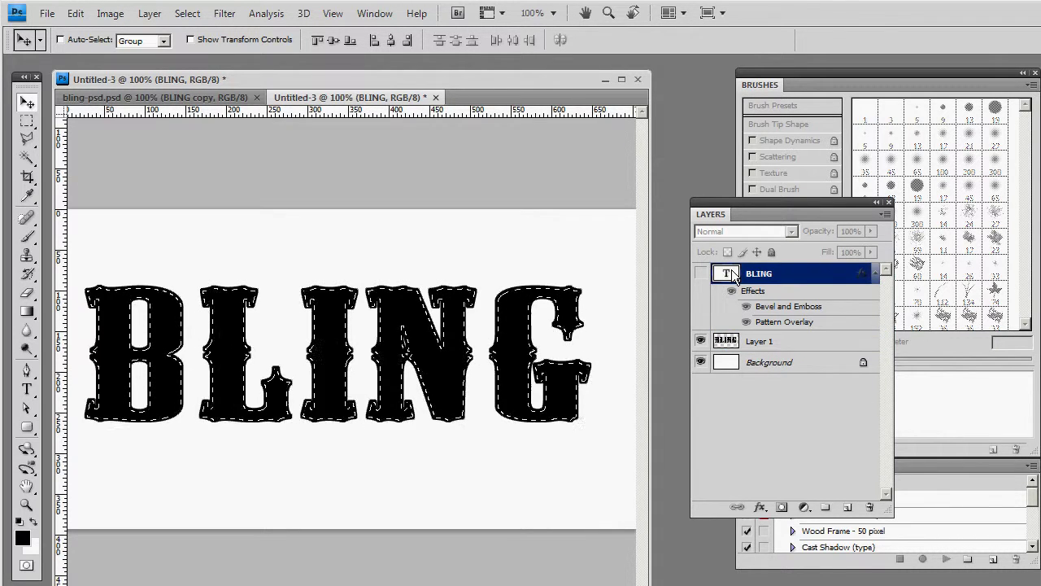
pyautogui.click(732, 345)
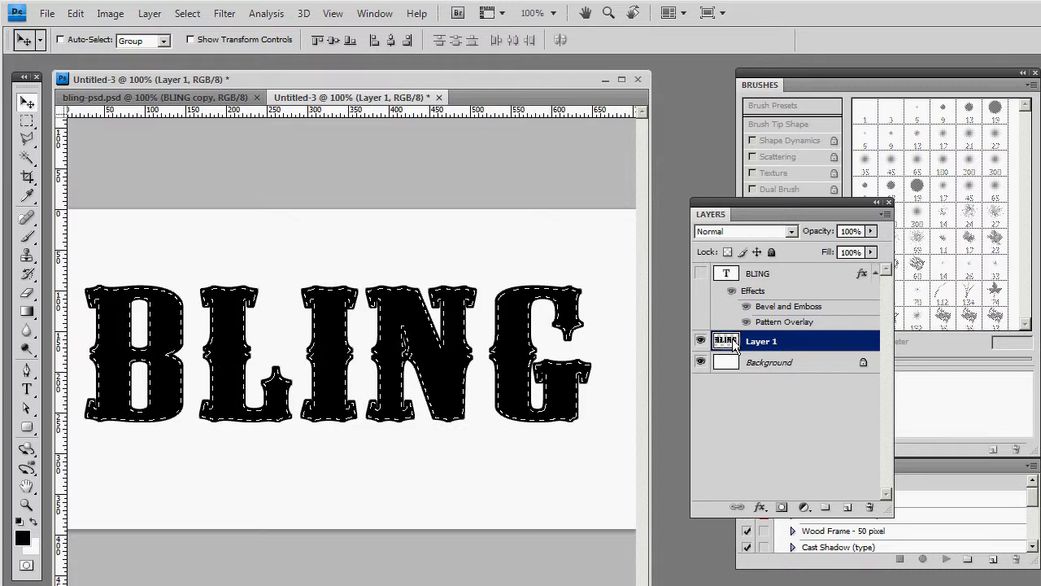
pyautogui.press('Delete')
pyautogui.hotkey('ctrl', 'd')
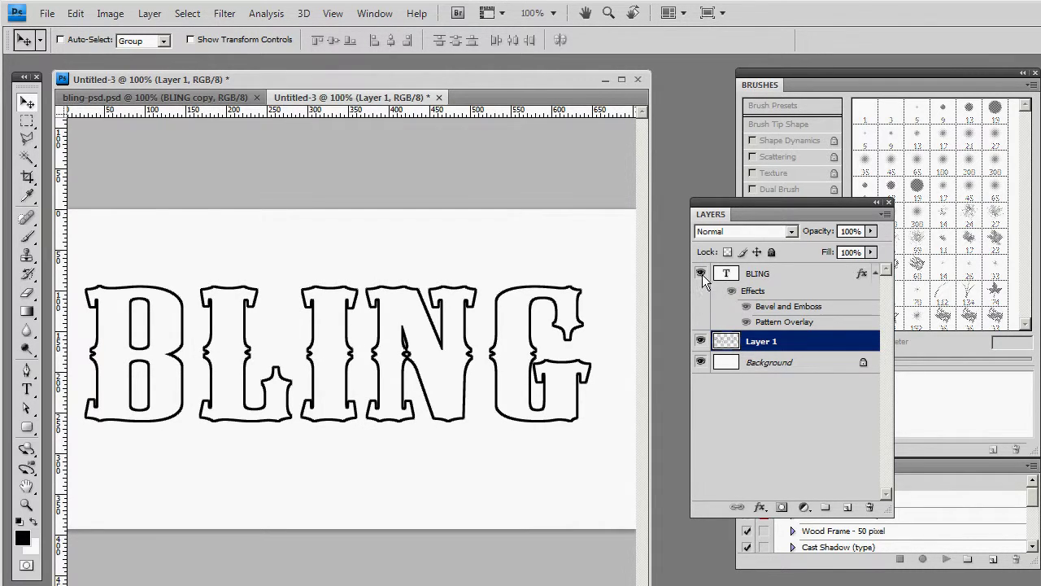
pyautogui.click(702, 274)
# Add a Gradient Overlay to the outline layer with a light grey stop near 72%.
pyautogui.doubleClick(848, 339)
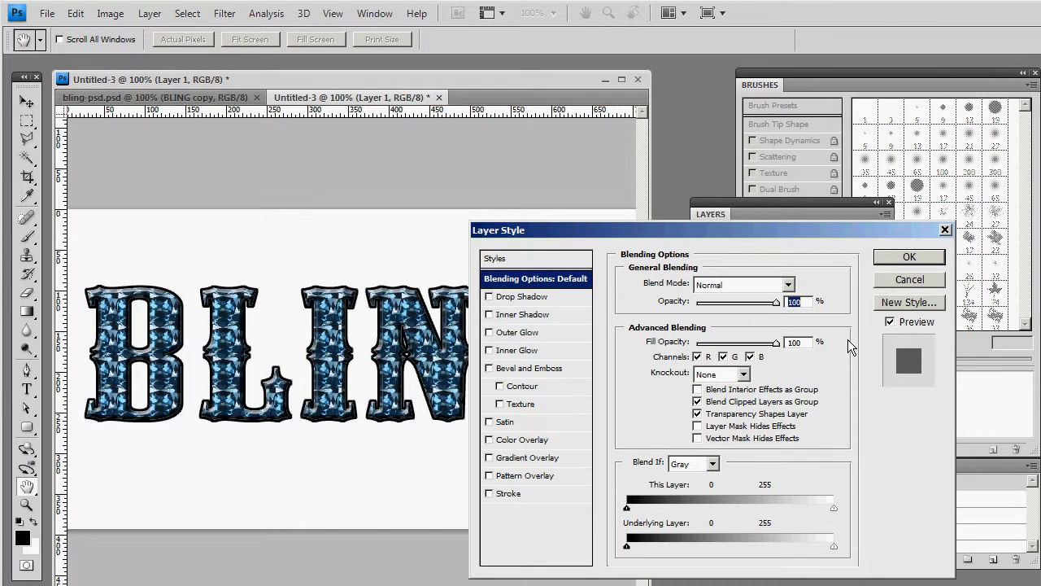
pyautogui.click(514, 455)
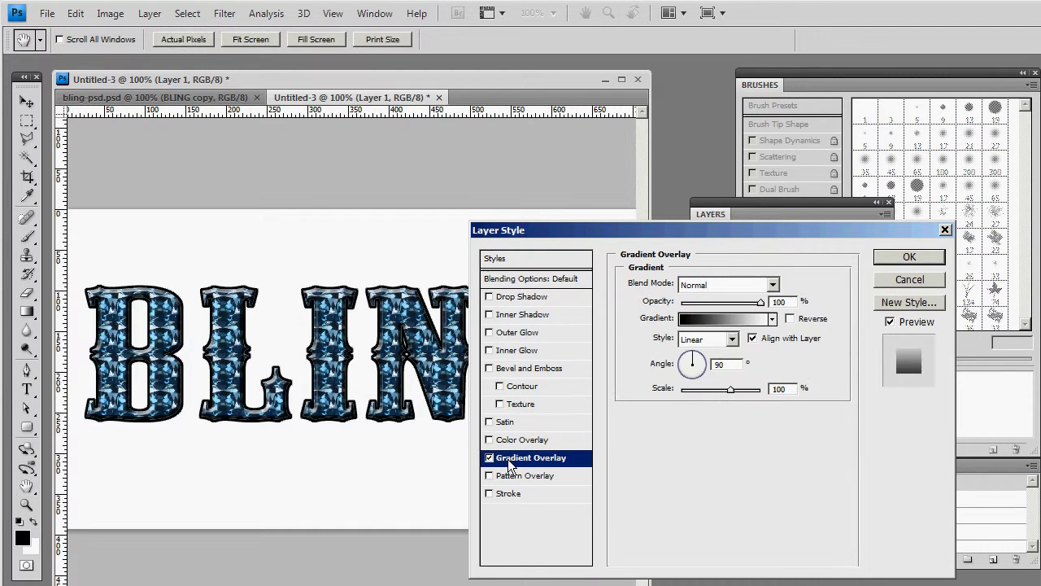
pyautogui.click(733, 318)
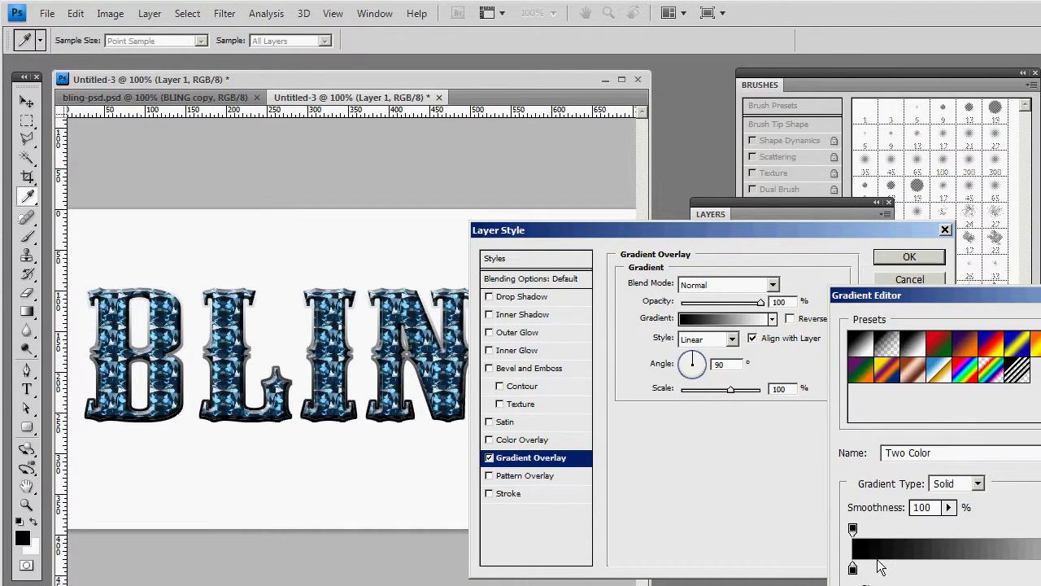
pyautogui.moveTo(957, 289)
pyautogui.mouseDown()
pyautogui.moveTo(665, 226)
pyautogui.moveTo(609, 201)
pyautogui.mouseUp()
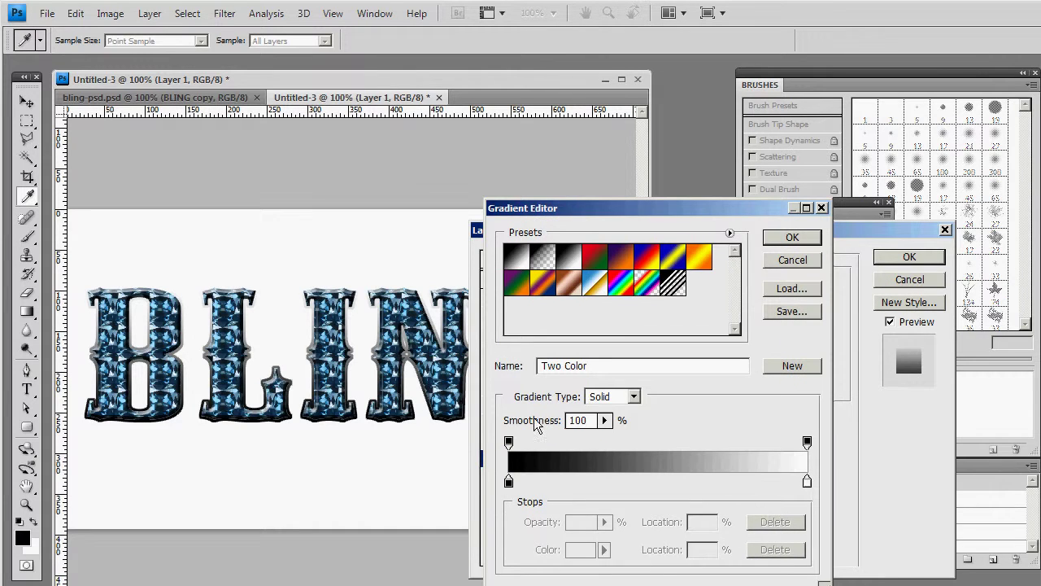
pyautogui.moveTo(509, 481); pyautogui.dragTo(722, 481)
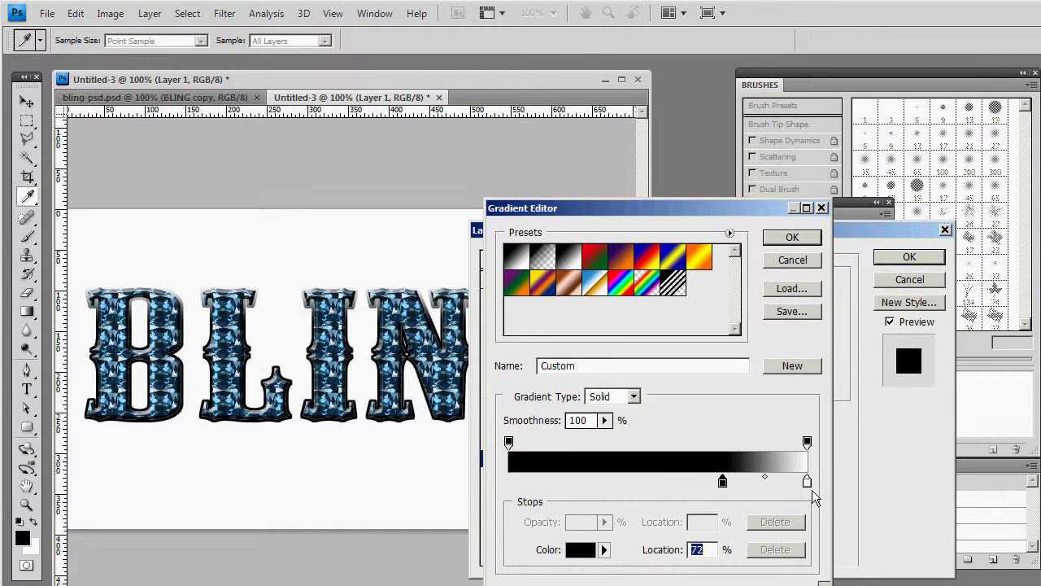
pyautogui.moveTo(807, 482)
pyautogui.mouseDown()
pyautogui.moveTo(662, 482)
pyautogui.moveTo(803, 483)
pyautogui.mouseUp()
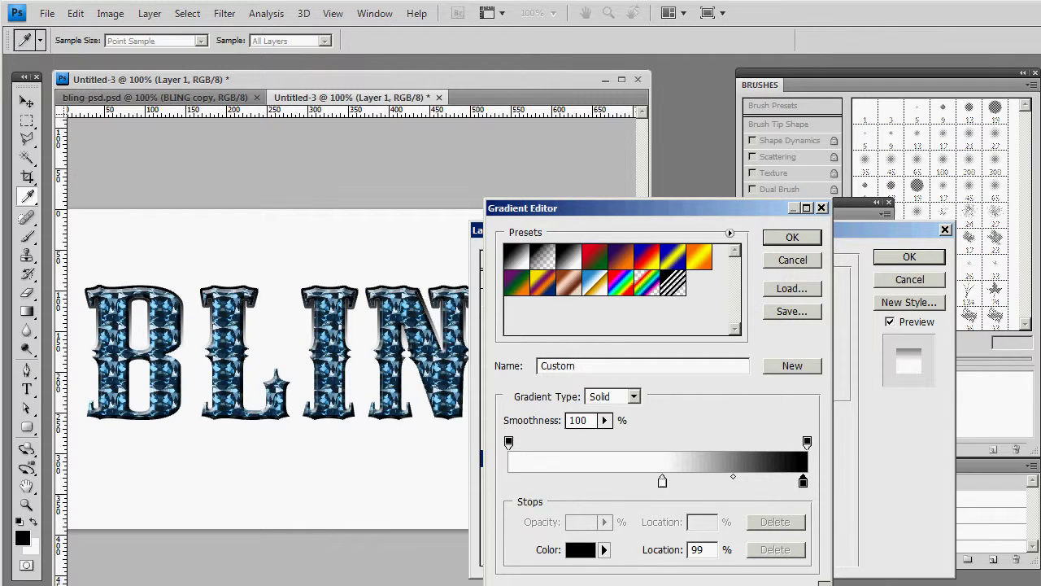
pyautogui.click(581, 549)
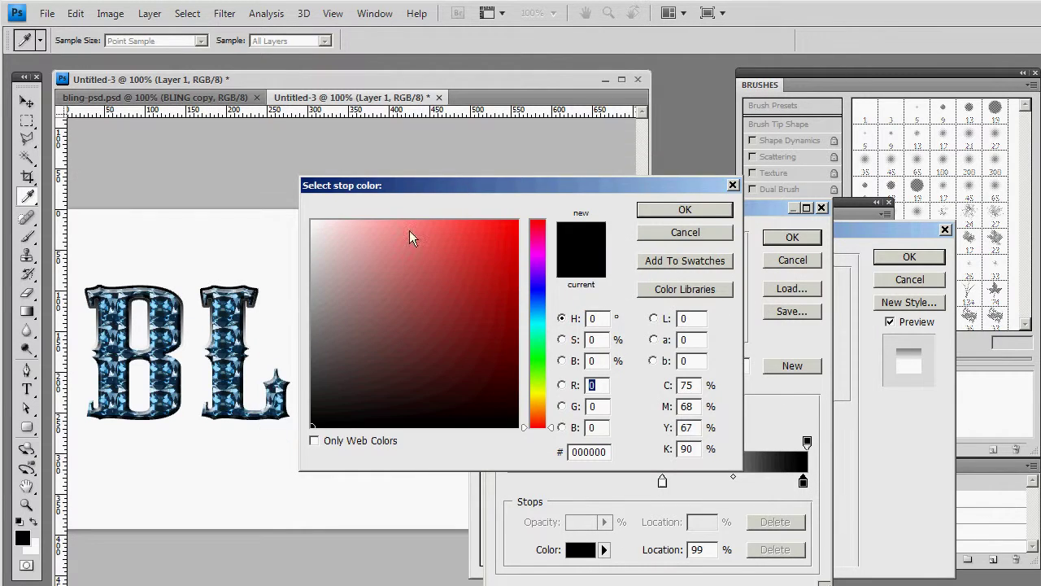
pyautogui.click(310, 286)
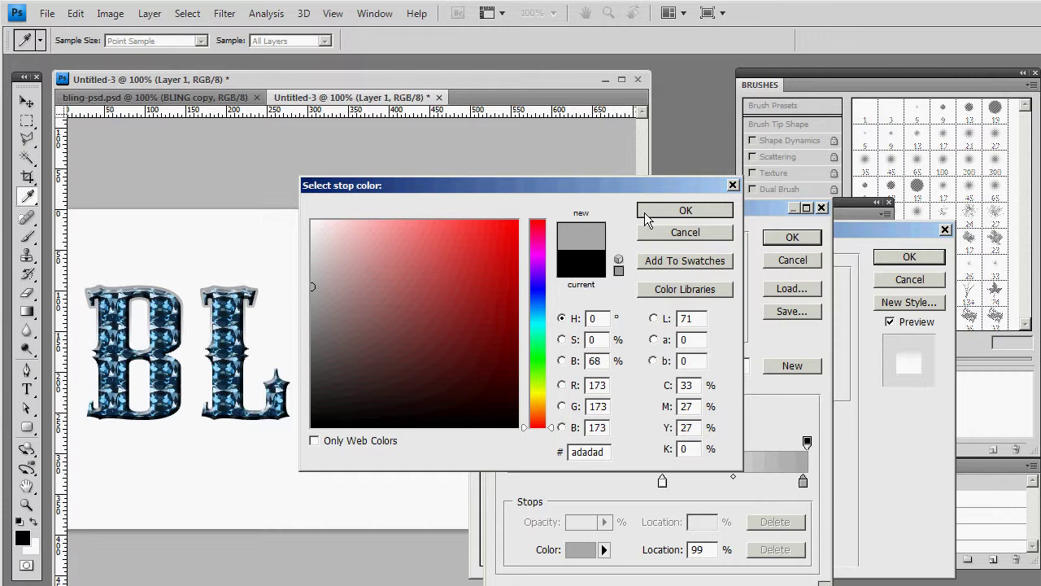
pyautogui.click(685, 209)
# Add a grey 8b8787 stop at the gradient's left end to finish the silver gradient.
pyautogui.click(781, 480)
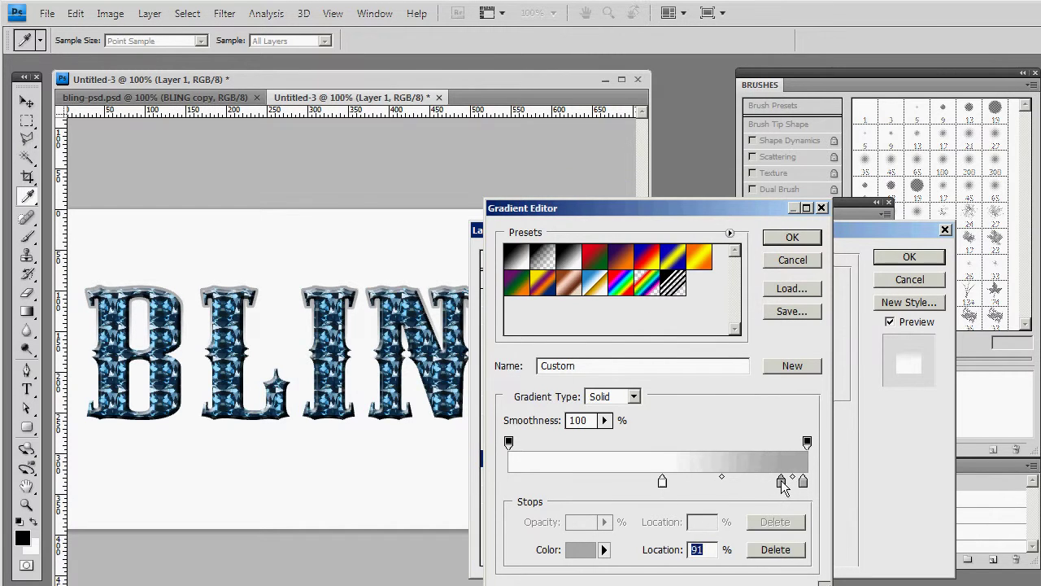
pyautogui.click(581, 549)
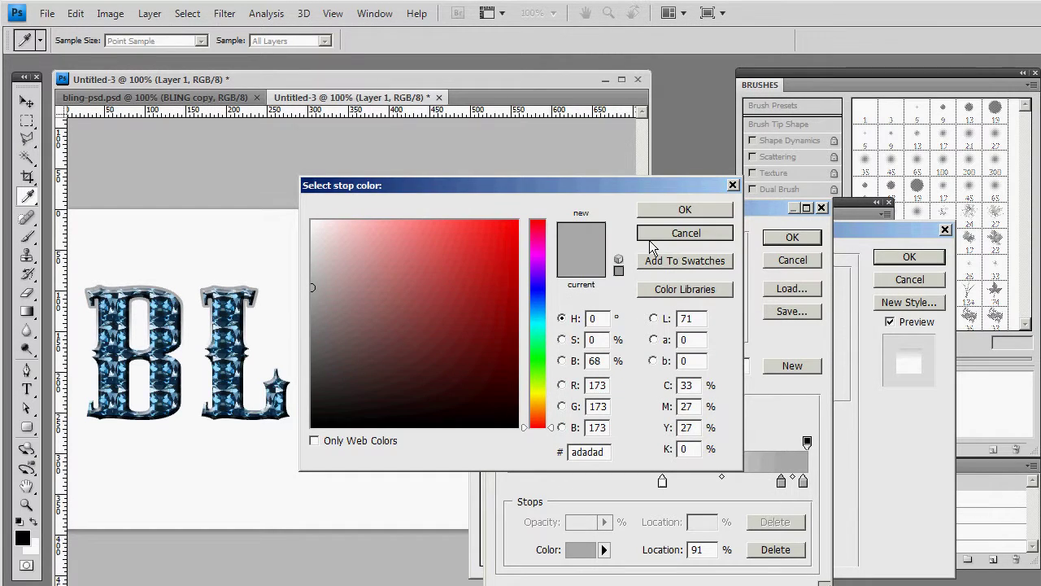
pyautogui.click(685, 232)
pyautogui.moveTo(782, 481); pyautogui.dragTo(446, 481)
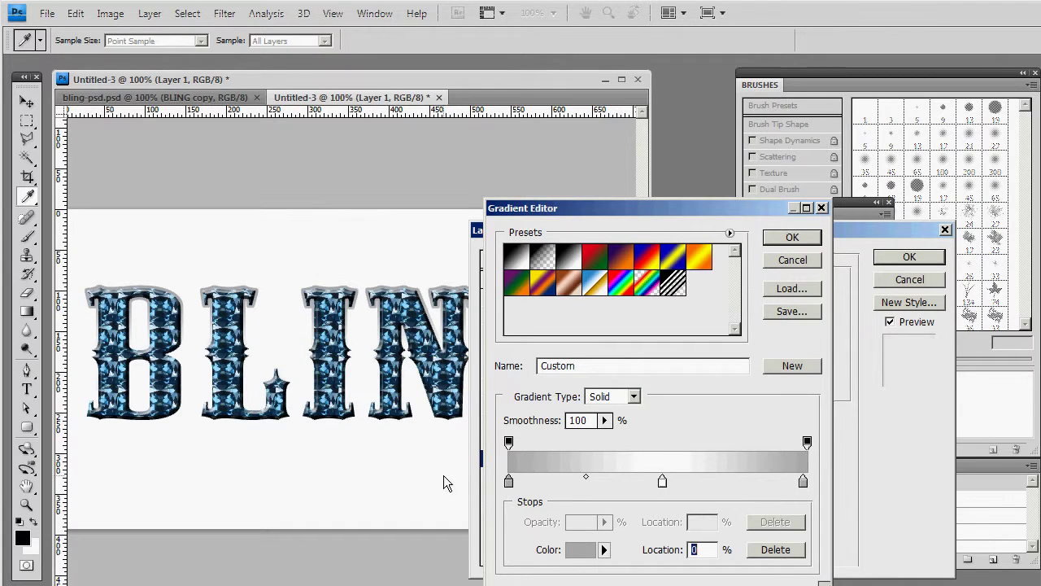
pyautogui.moveTo(662, 481); pyautogui.dragTo(654, 481)
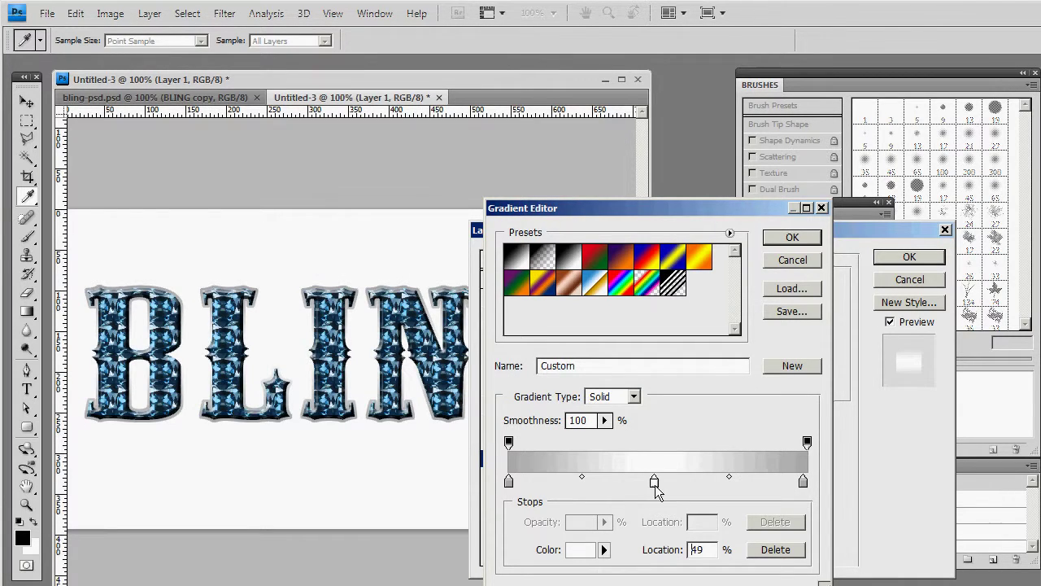
pyautogui.moveTo(508, 481); pyautogui.dragTo(512, 480)
pyautogui.click(580, 549)
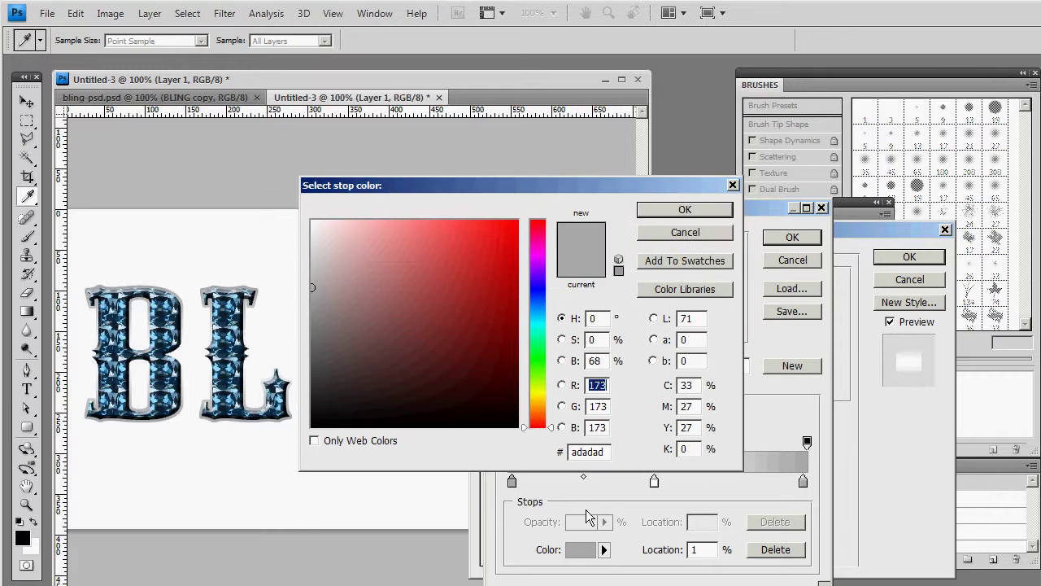
pyautogui.click(317, 359)
pyautogui.moveTo(317, 359); pyautogui.dragTo(317, 314)
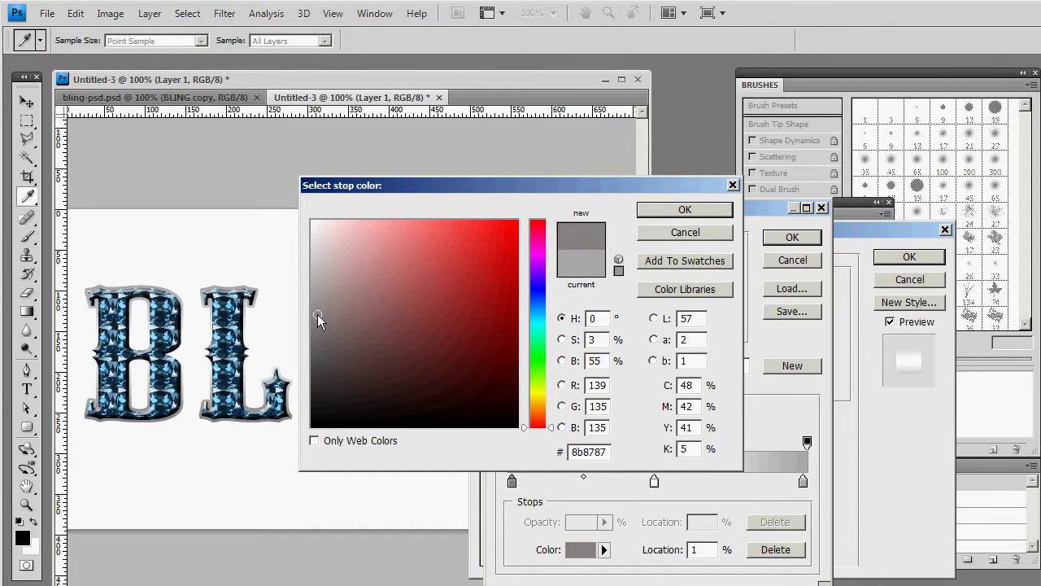
pyautogui.click(685, 209)
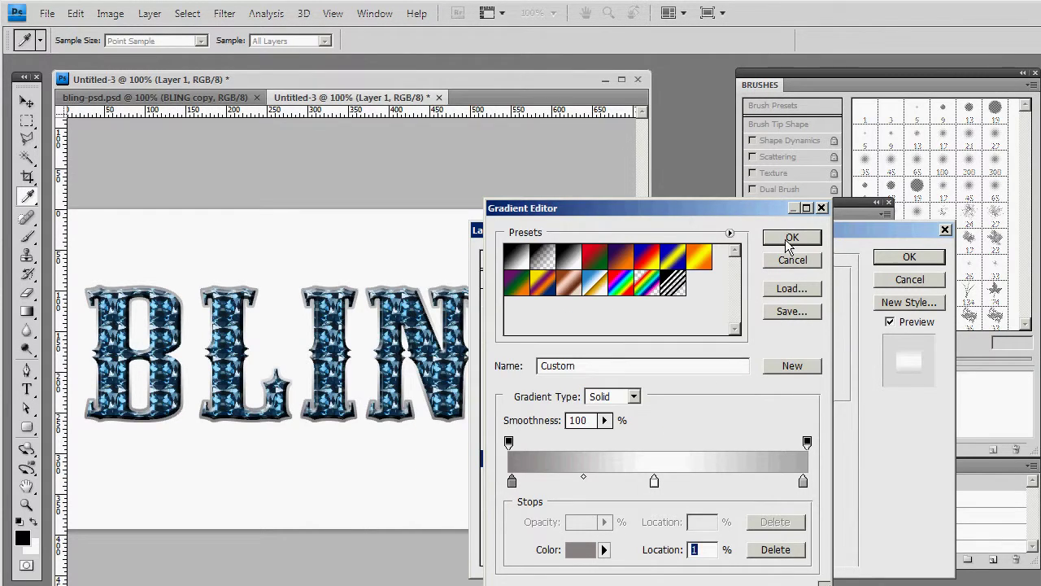
pyautogui.click(787, 240)
# Set the outline's bevel depth to 317% and apply the layer style.
pyautogui.click(503, 369)
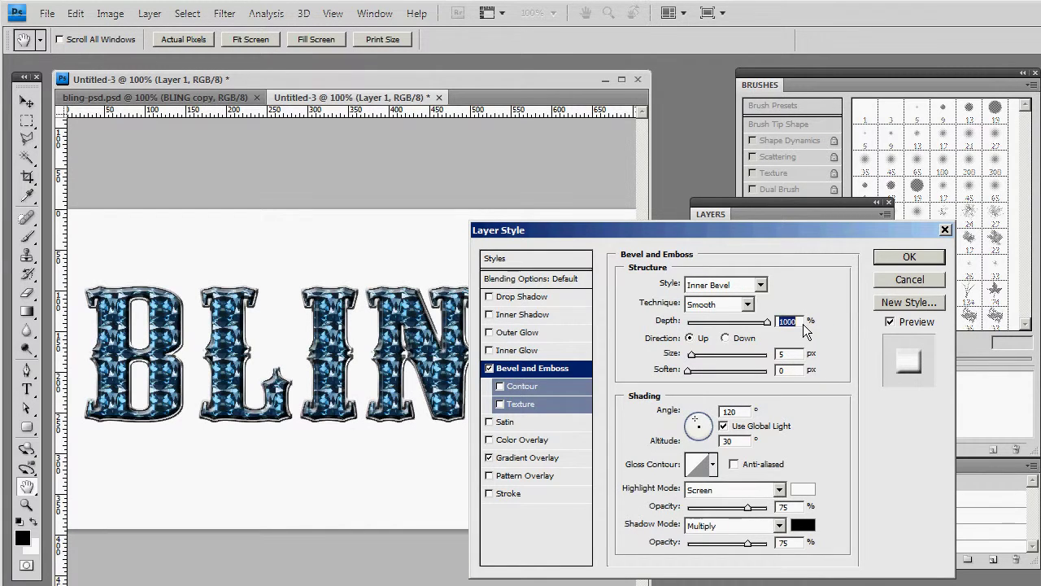
pyautogui.moveTo(766, 322); pyautogui.dragTo(713, 322)
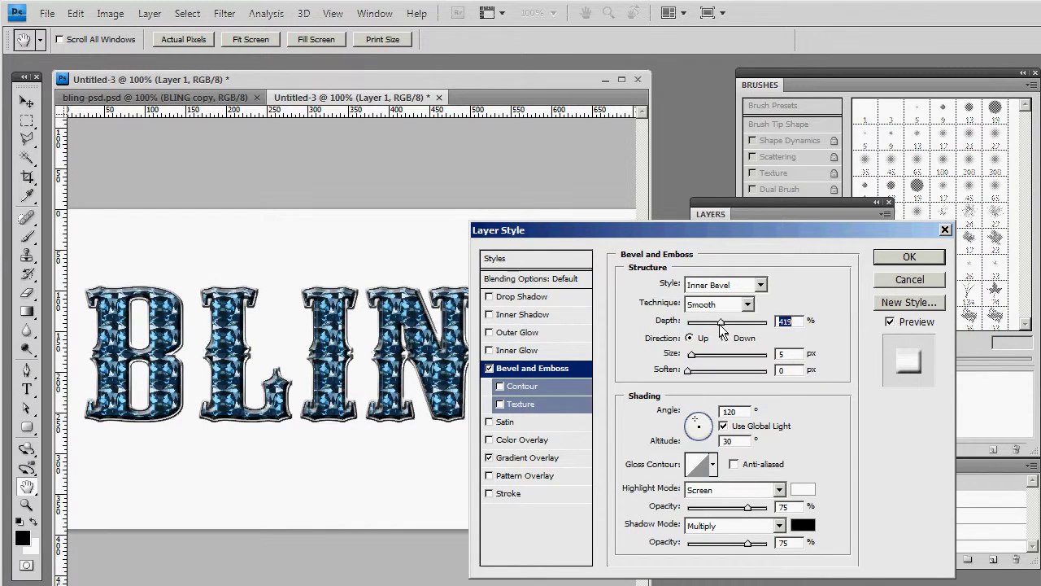
pyautogui.click(690, 371)
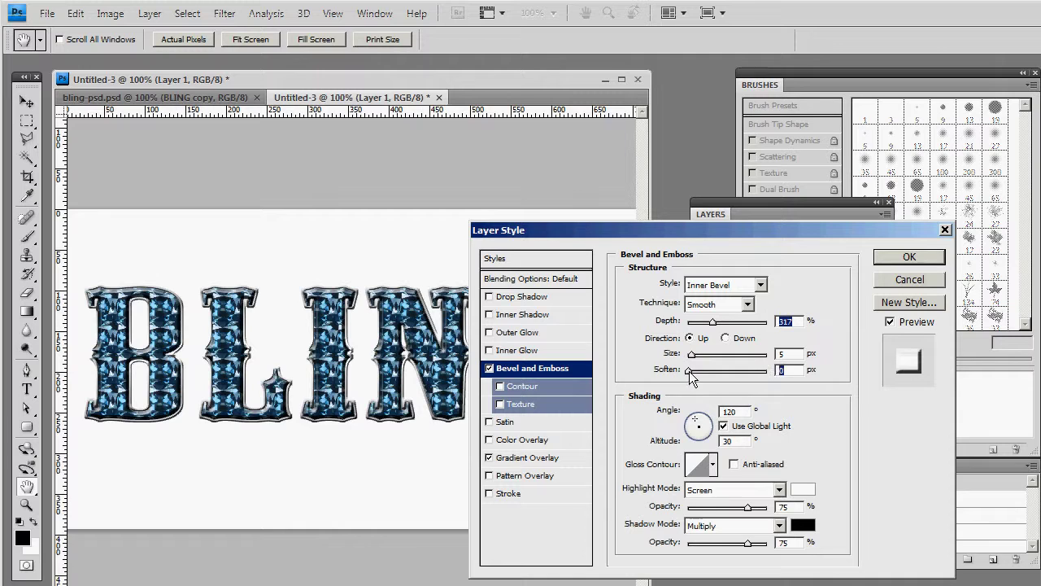
pyautogui.click(884, 256)
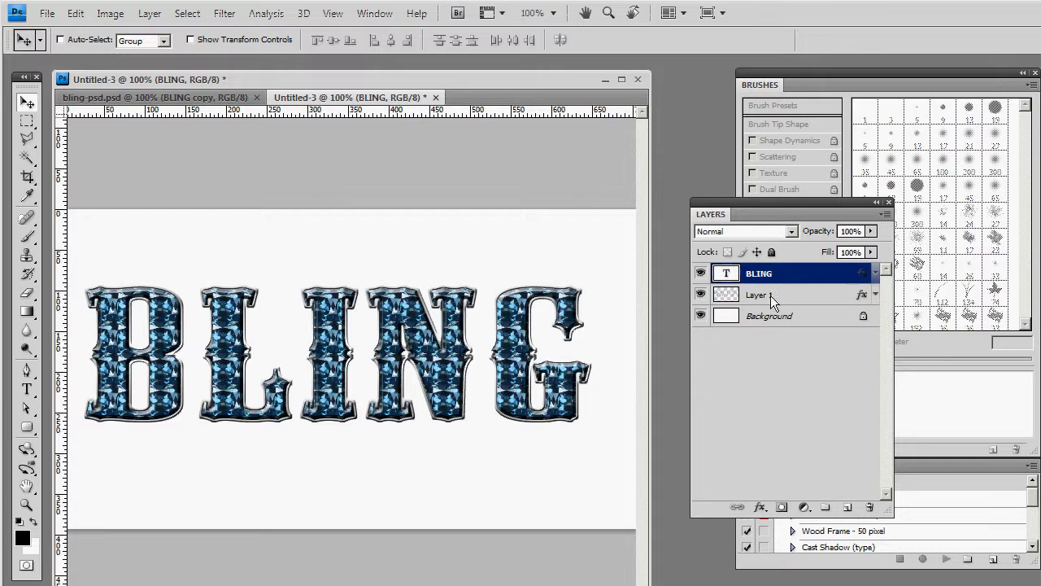
# Add Layer 2 above BLING, pick a 60 px sparkle brush, shrink it slightly, and test it on the G.
pyautogui.click(847, 507)
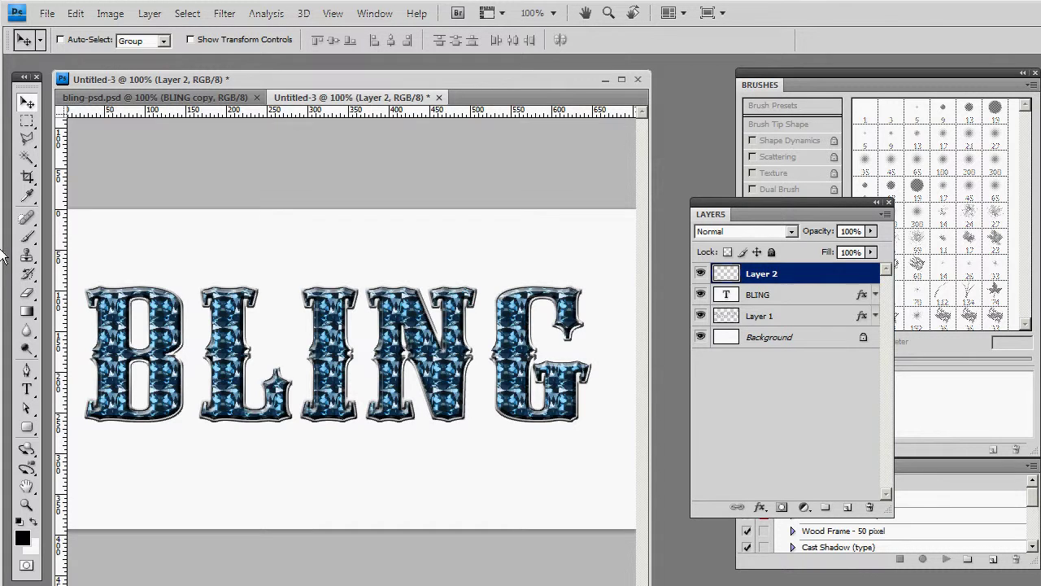
pyautogui.click(27, 236)
pyautogui.doubleClick(848, 82)
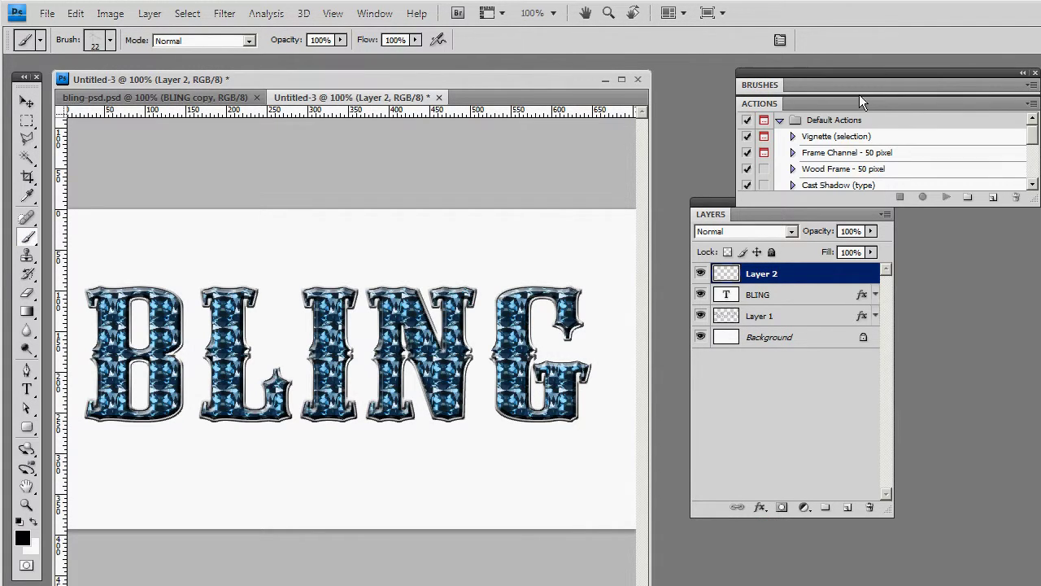
pyautogui.click(760, 85)
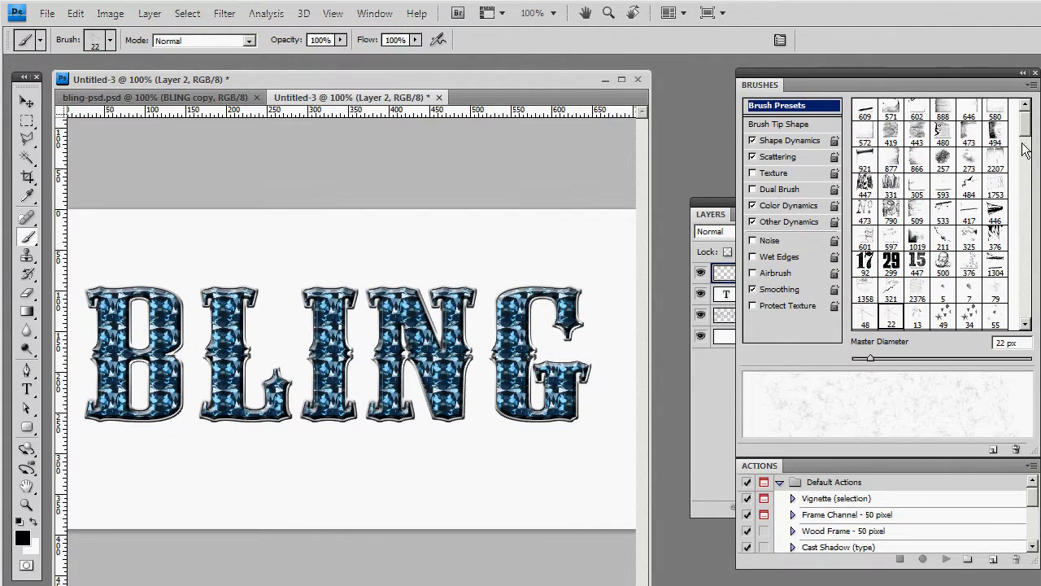
pyautogui.moveTo(1023, 149); pyautogui.dragTo(1013, 301)
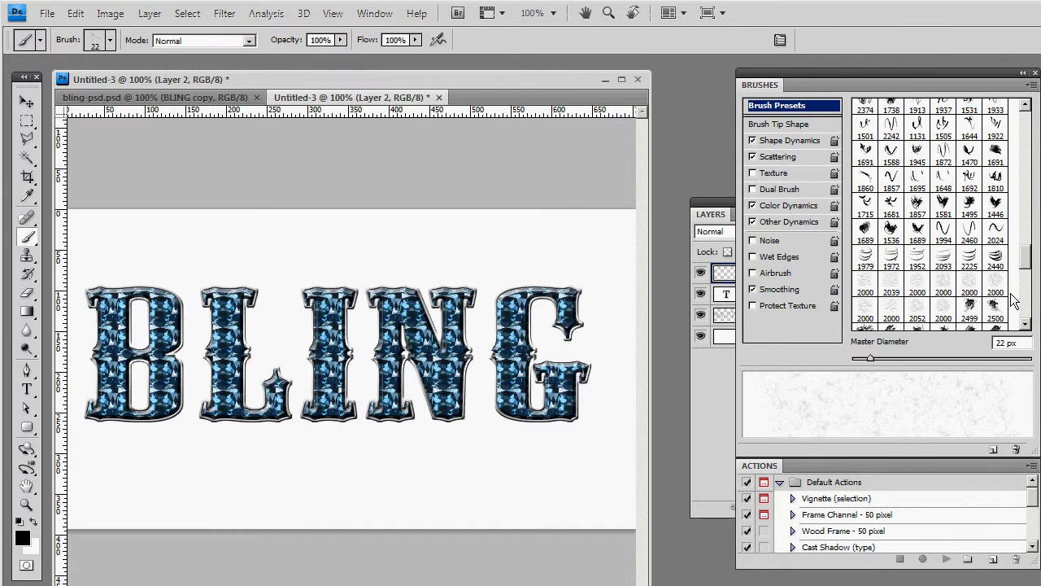
pyautogui.click(943, 289)
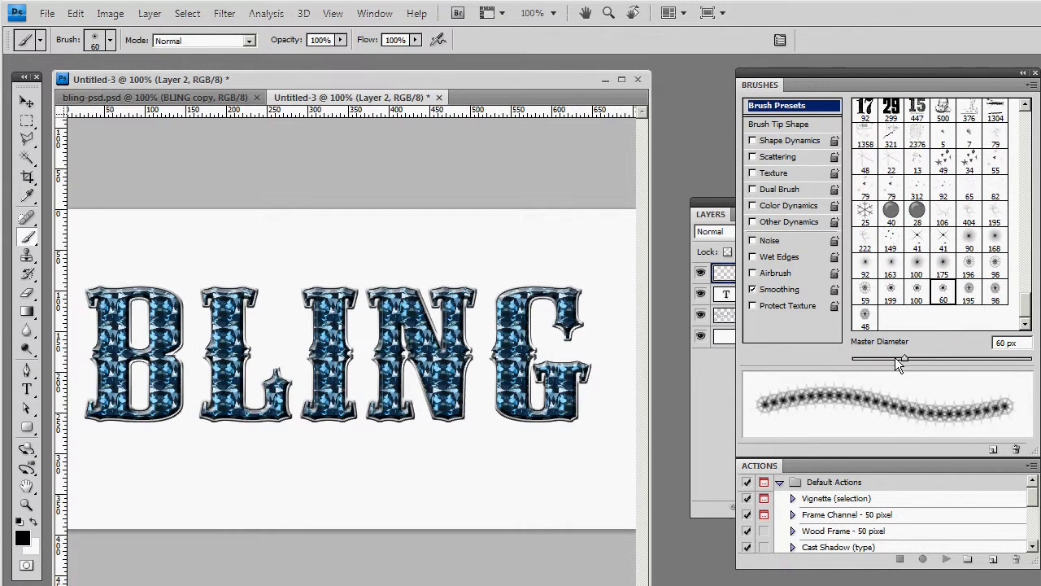
pyautogui.moveTo(898, 364)
pyautogui.mouseDown()
pyautogui.moveTo(878, 363)
pyautogui.moveTo(909, 358)
pyautogui.mouseUp()
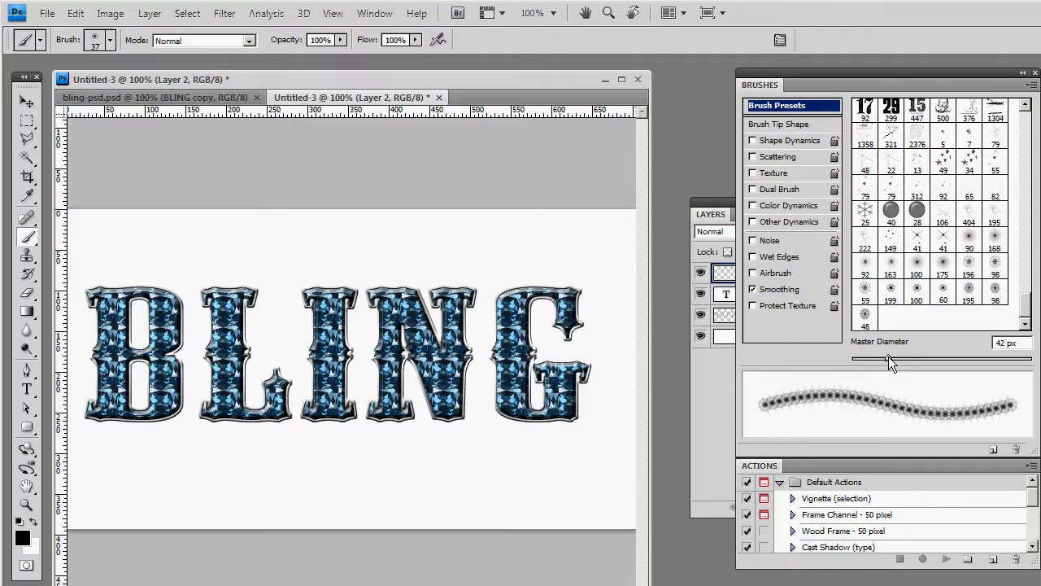
pyautogui.click(574, 298)
# Undo the test and stamp white sparkles on corners of the G, N, I, L and B.
pyautogui.hotkey('ctrl', 'z')
pyautogui.press('x')
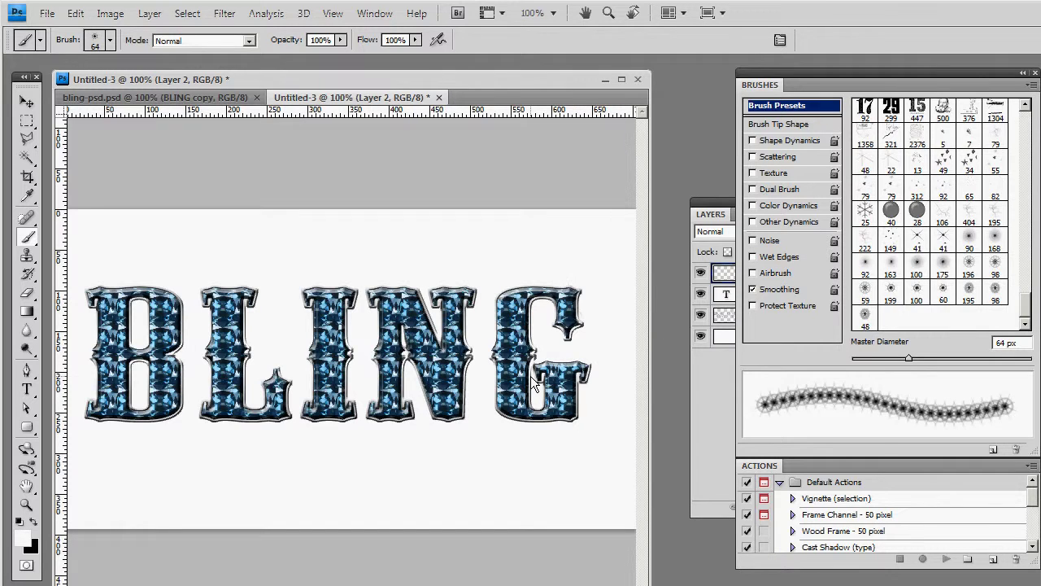
pyautogui.click(574, 298)
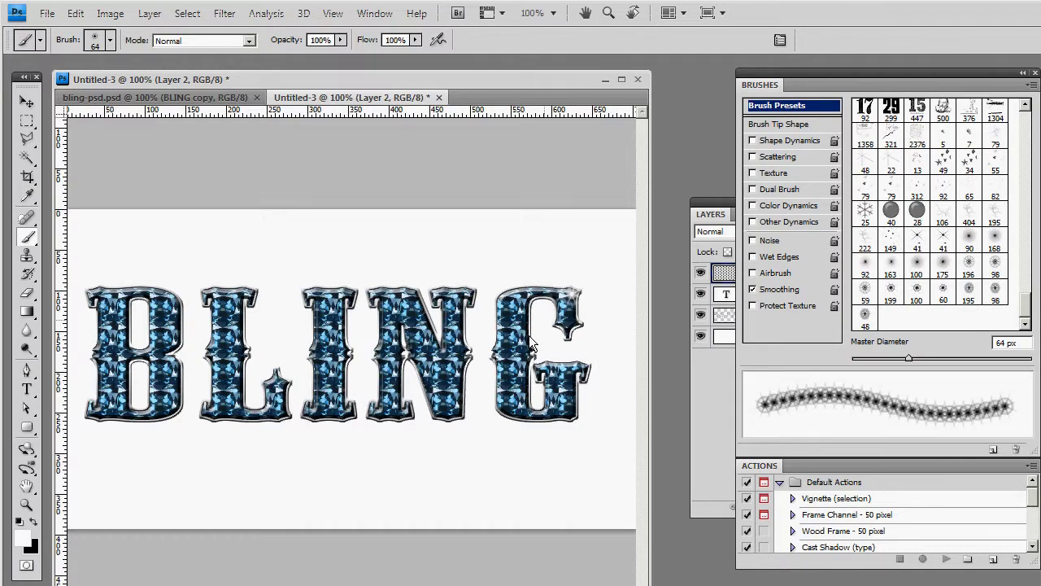
pyautogui.click(506, 407)
pyautogui.click(455, 299)
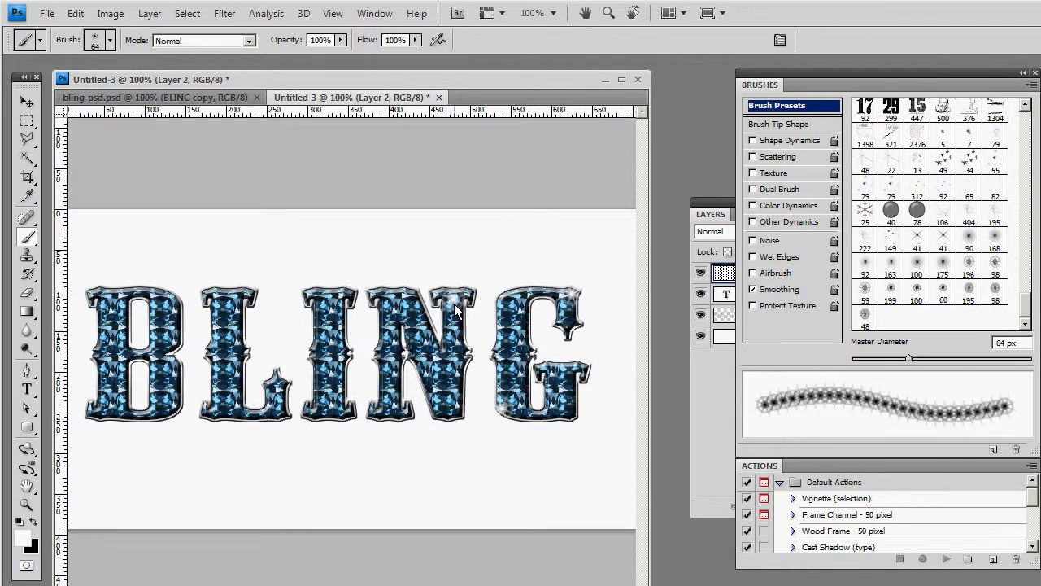
pyautogui.click(386, 314)
pyautogui.click(319, 296)
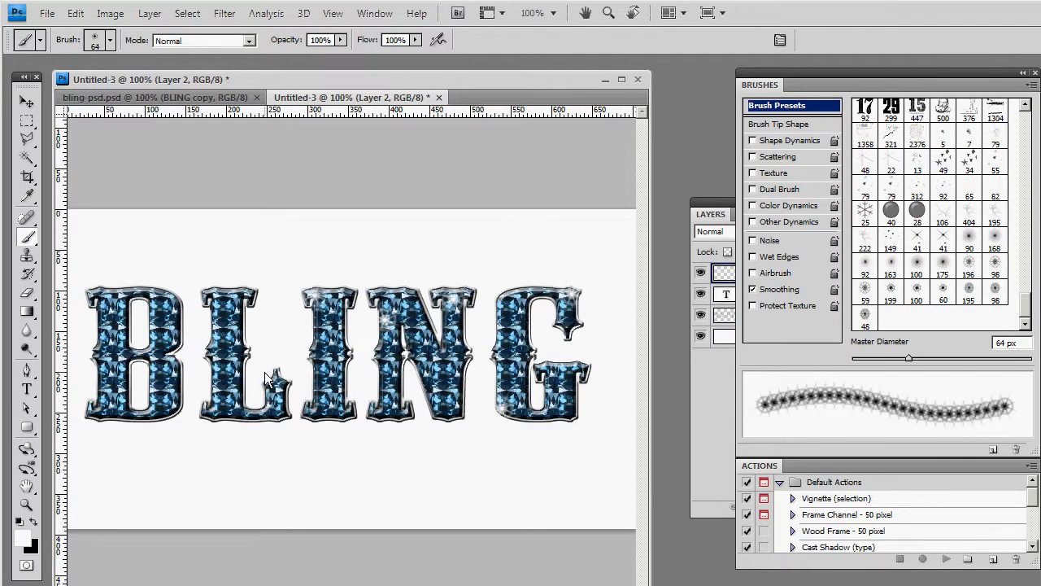
pyautogui.click(220, 411)
pyautogui.click(99, 290)
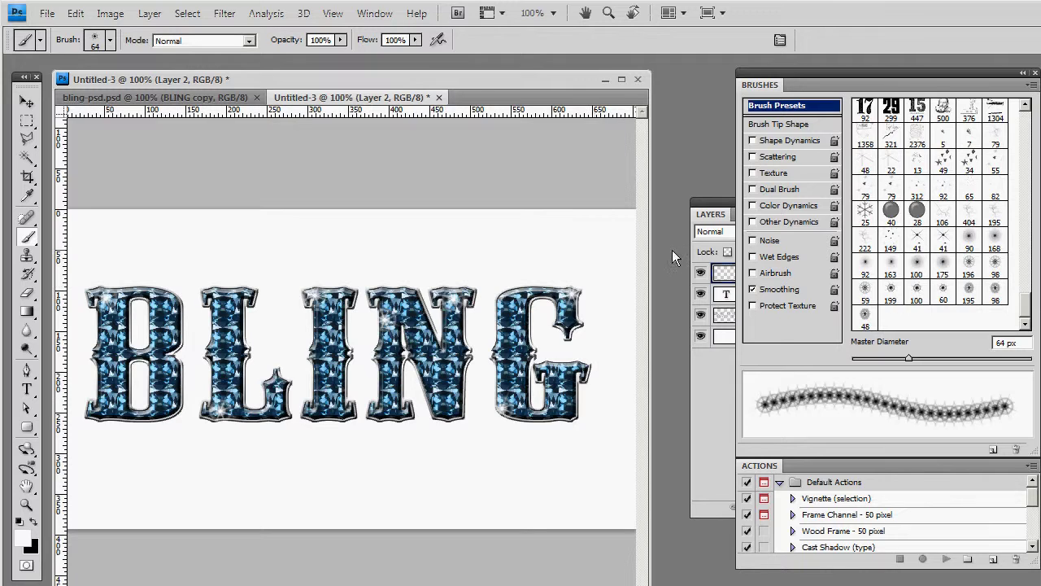
# Enlarge the sparkle brush and add a second round of sparkles across all five letters.
pyautogui.moveTo(909, 358); pyautogui.dragTo(942, 358)
pyautogui.click(582, 409)
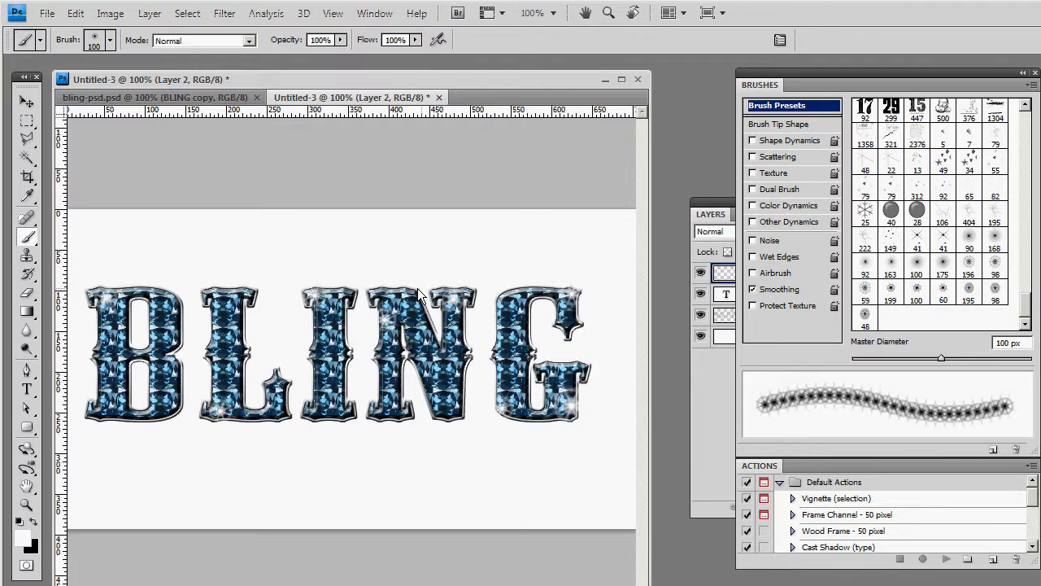
pyautogui.click(391, 295)
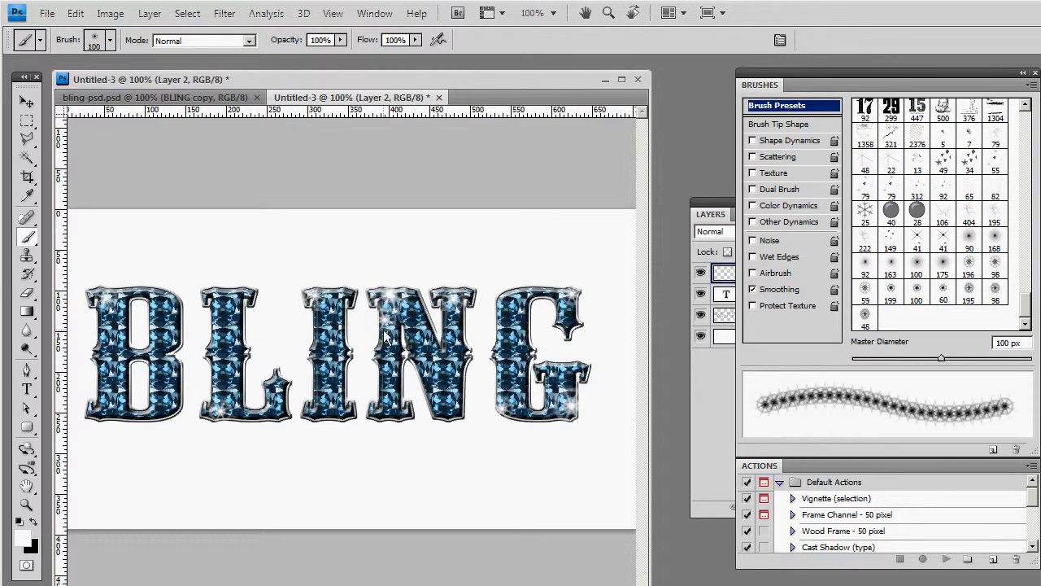
pyautogui.click(317, 411)
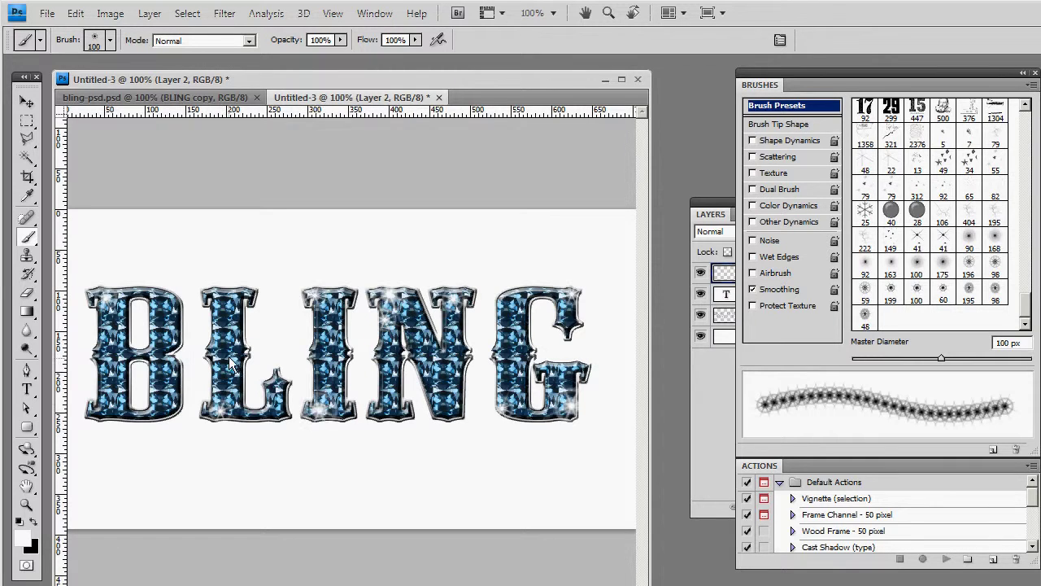
pyautogui.click(221, 312)
pyautogui.click(104, 381)
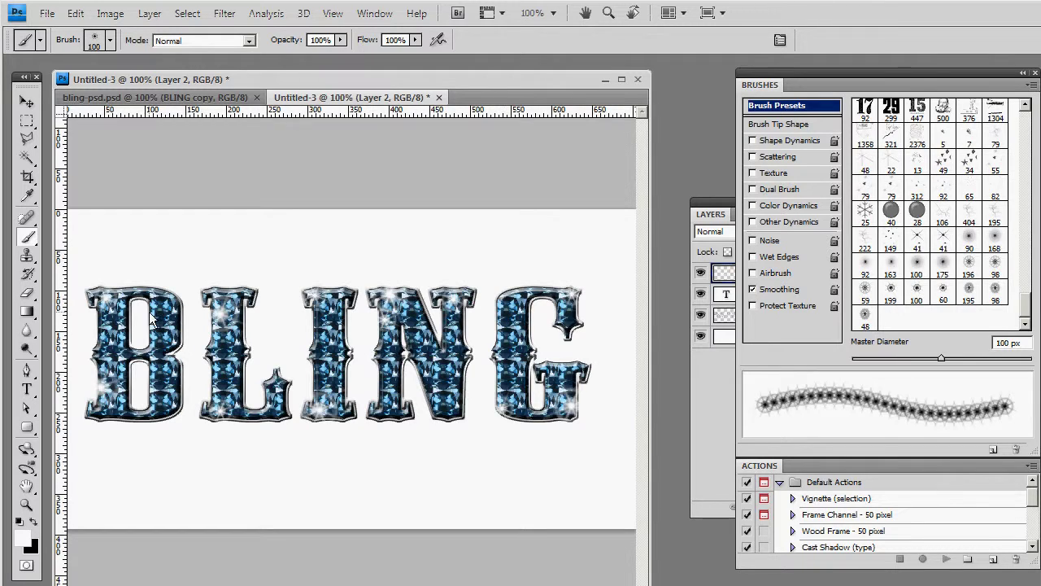
pyautogui.click(89, 298)
pyautogui.click(97, 294)
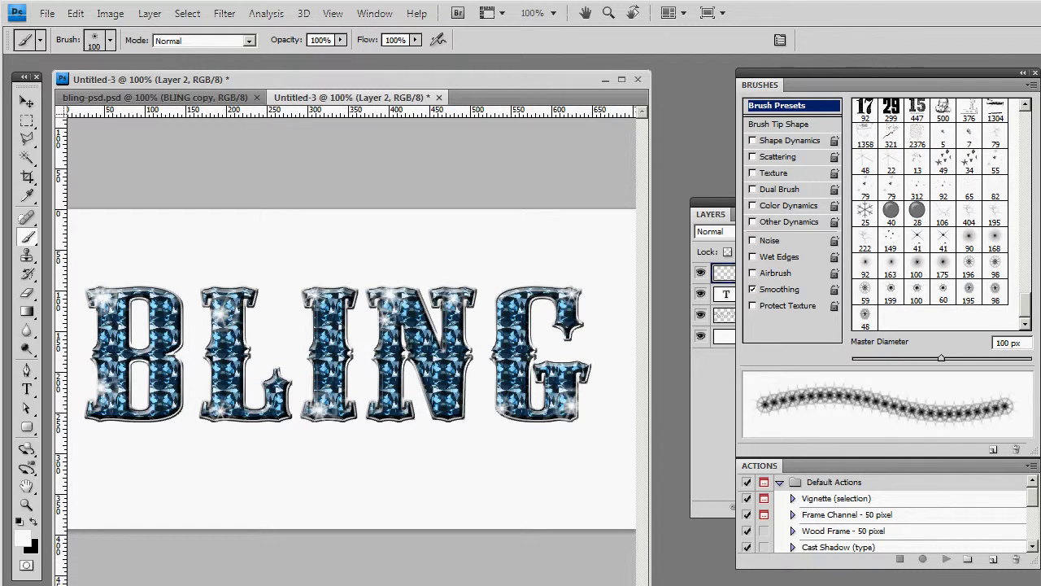